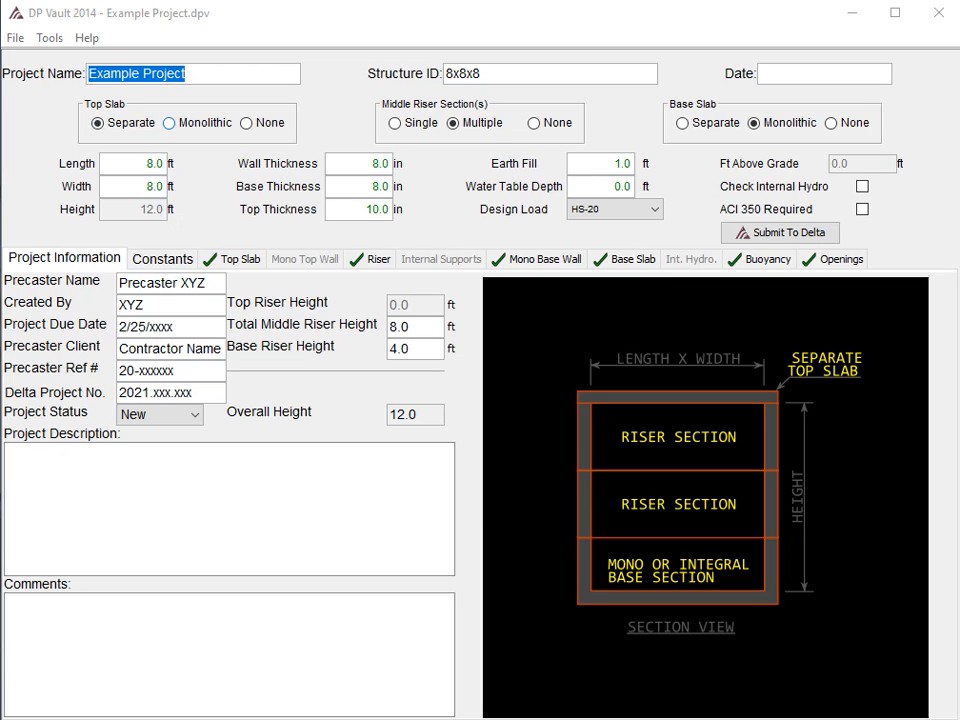
Step: Preview the Monolithic and None configurations for the top slab and return it to Separate
{"action": "left_click", "coordinate": [169, 122]}
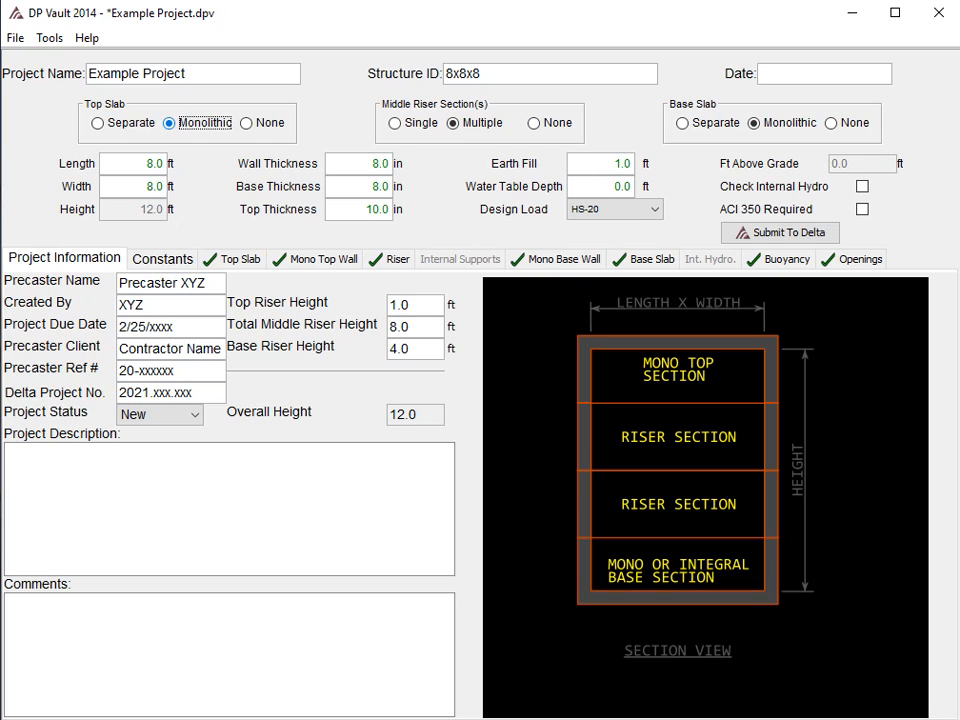
{"action": "left_click", "coordinate": [246, 123]}
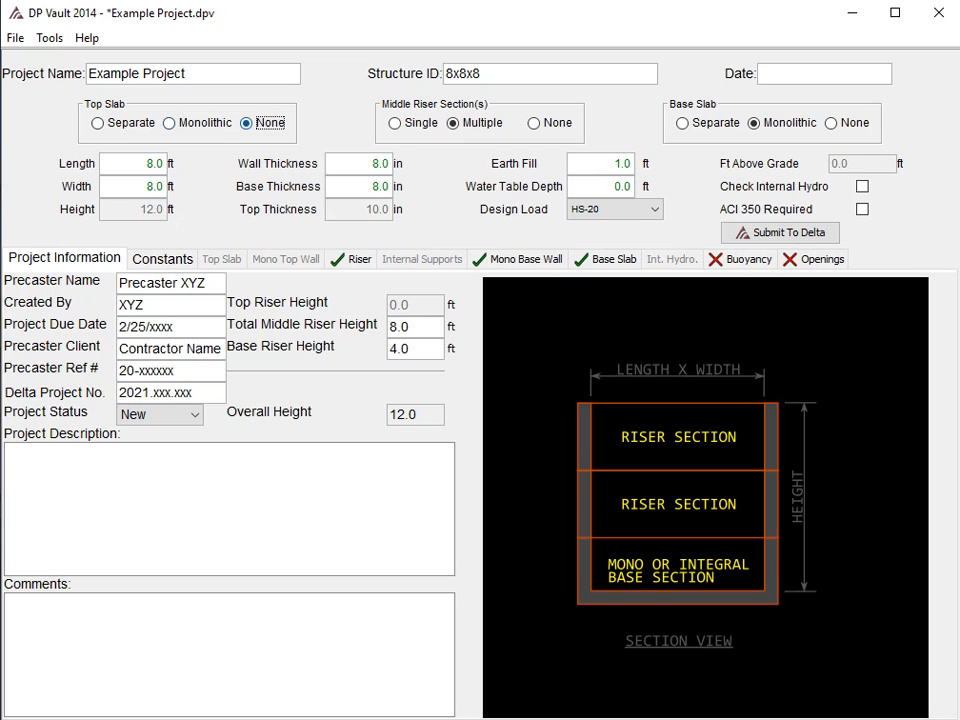
{"action": "left_click", "coordinate": [97, 123]}
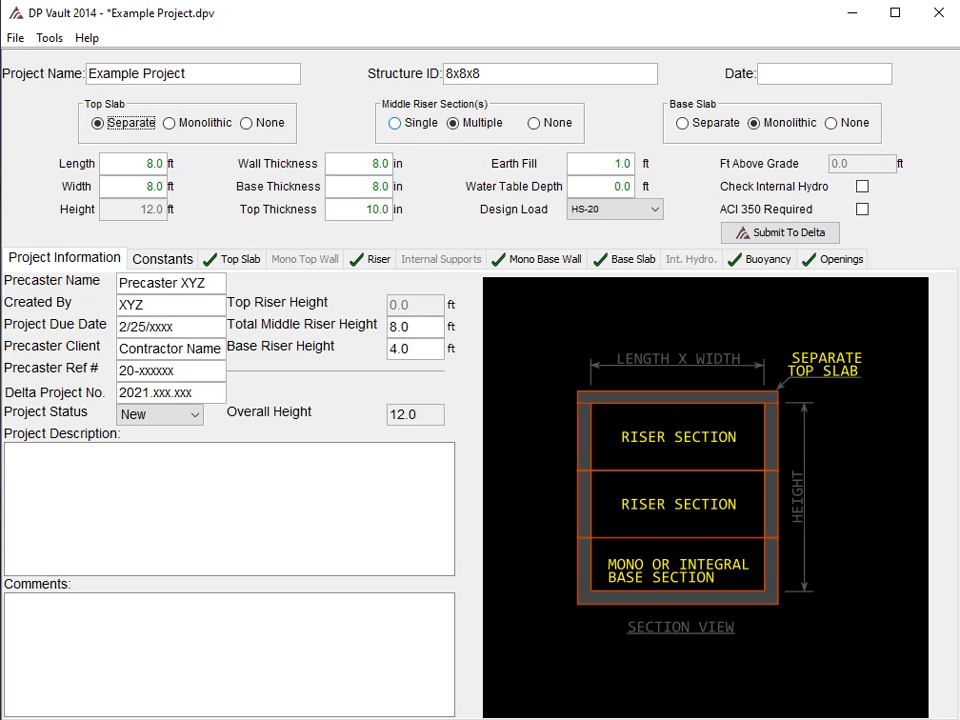
Step: Compare the Multiple and None middle riser configurations and set the middle riser section to Single
{"action": "left_click", "coordinate": [395, 123]}
{"action": "left_click", "coordinate": [453, 123]}
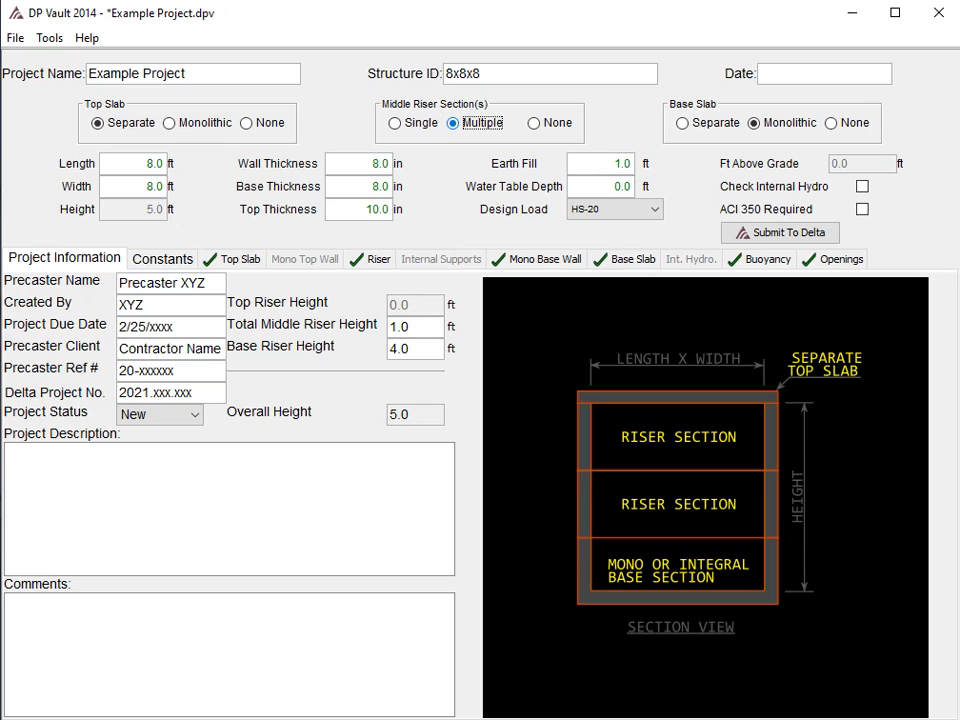
{"action": "left_click", "coordinate": [533, 123]}
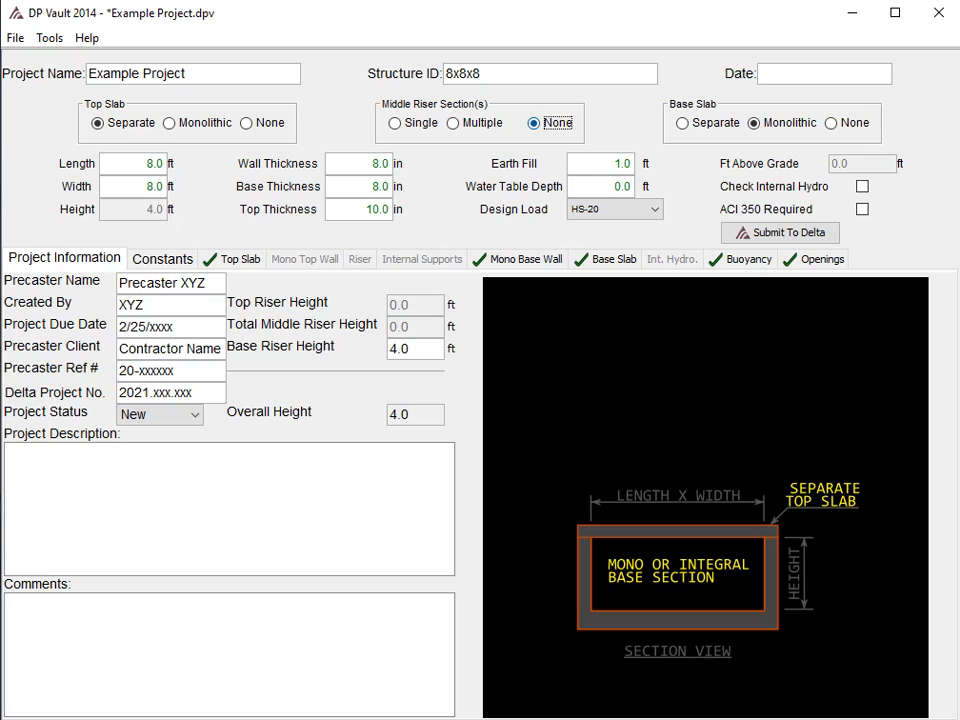
{"action": "left_click", "coordinate": [395, 123]}
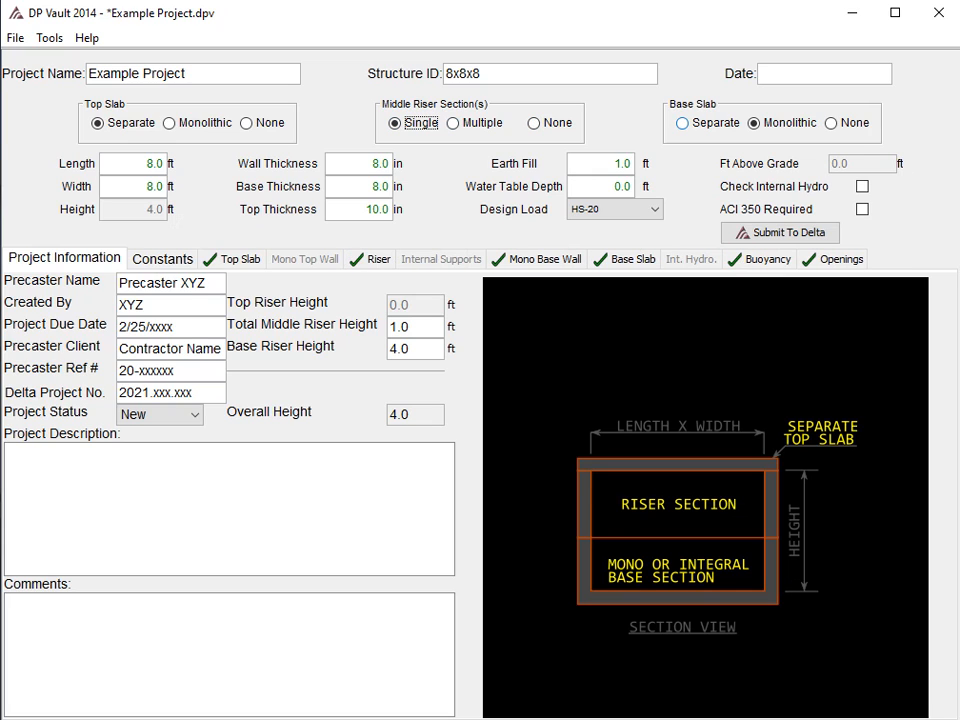
Step: Preview the Separate and None configurations for the base slab and return it to Monolithic
{"action": "left_click", "coordinate": [682, 123]}
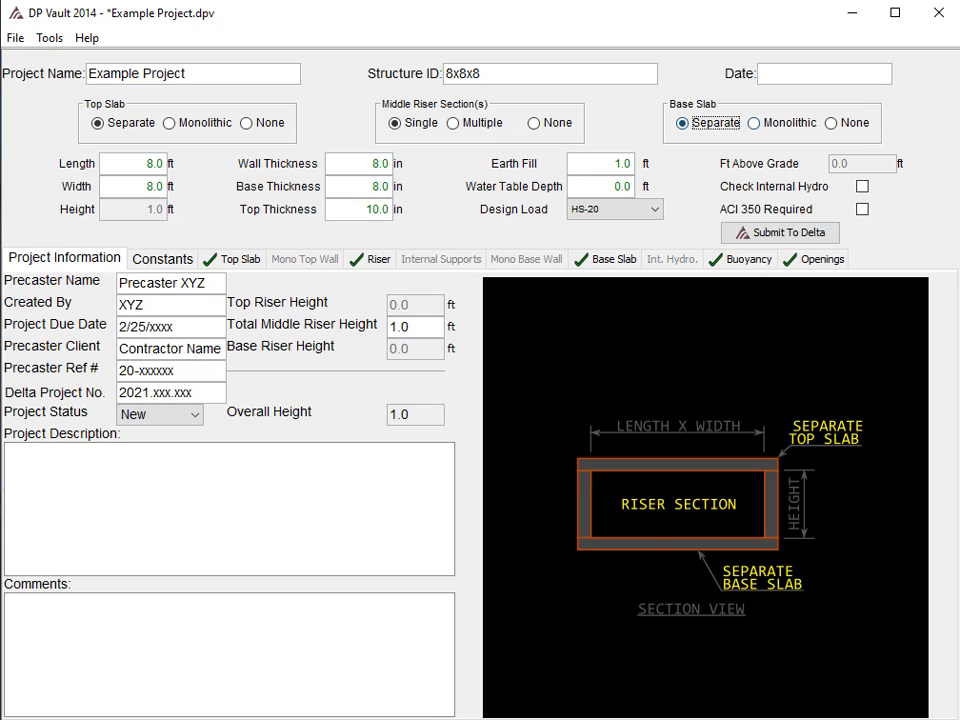
{"action": "left_click", "coordinate": [754, 123]}
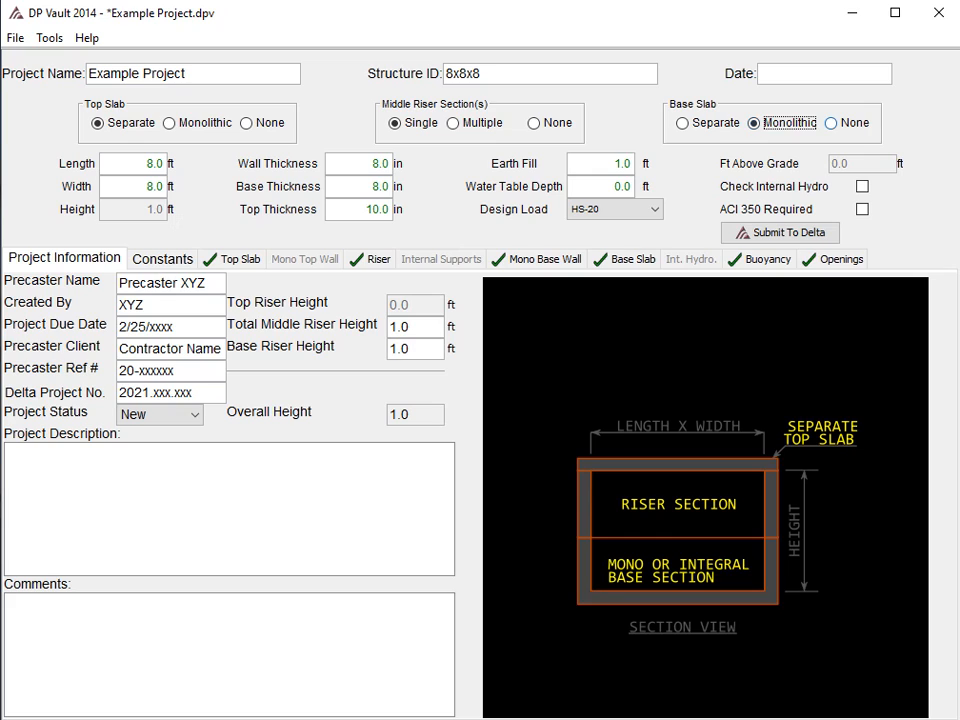
{"action": "left_click", "coordinate": [831, 123]}
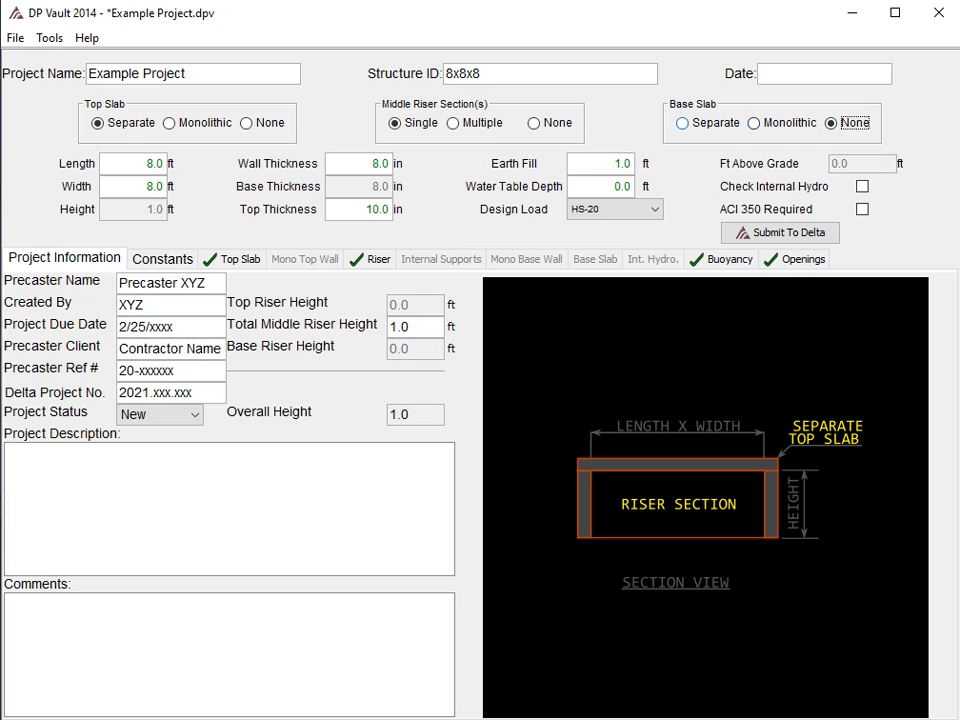
{"action": "left_click", "coordinate": [683, 123]}
{"action": "left_click", "coordinate": [754, 123]}
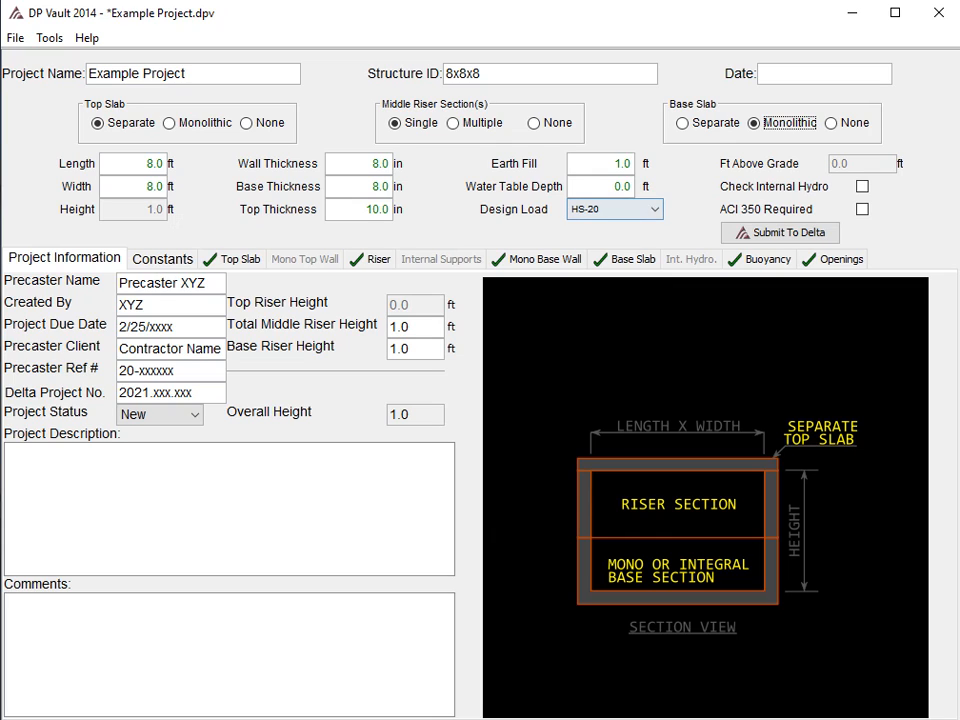
Step: Review the available design loads and keep HS-20
{"action": "left_click", "coordinate": [613, 209]}
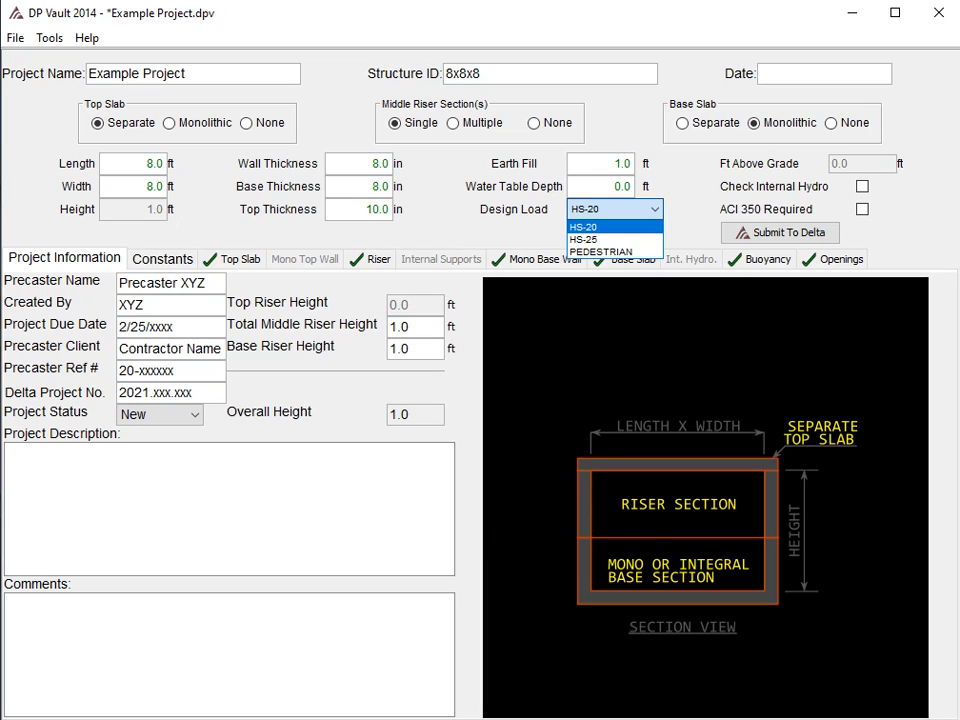
{"action": "left_click", "coordinate": [600, 227]}
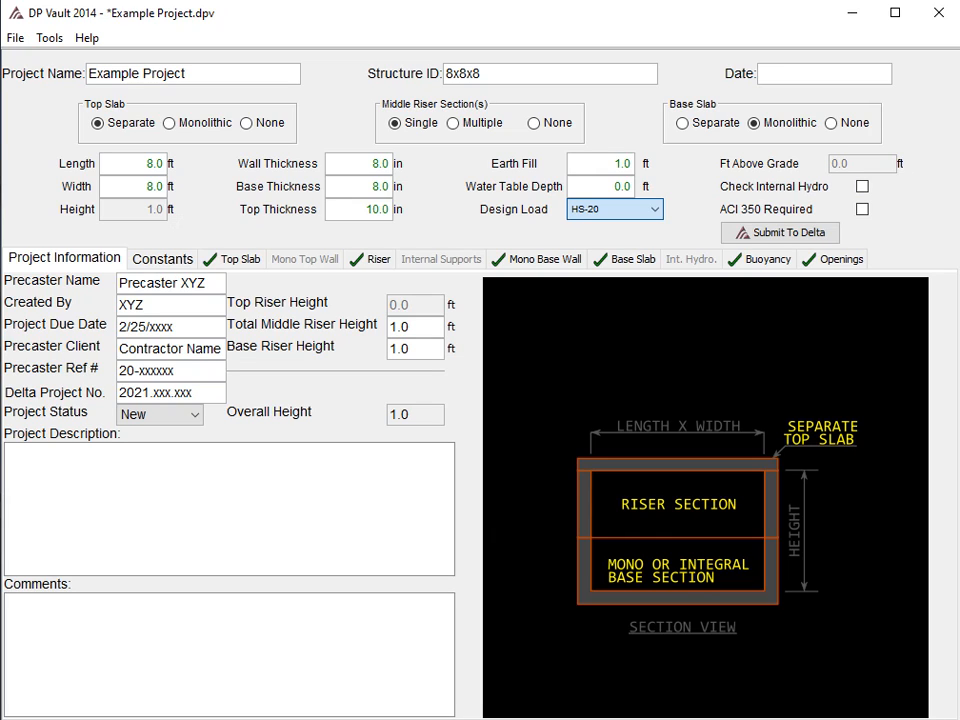
Step: Try out the internal hydro check and ACI 350 requirement options, leaving both disabled
{"action": "left_click", "coordinate": [862, 186]}
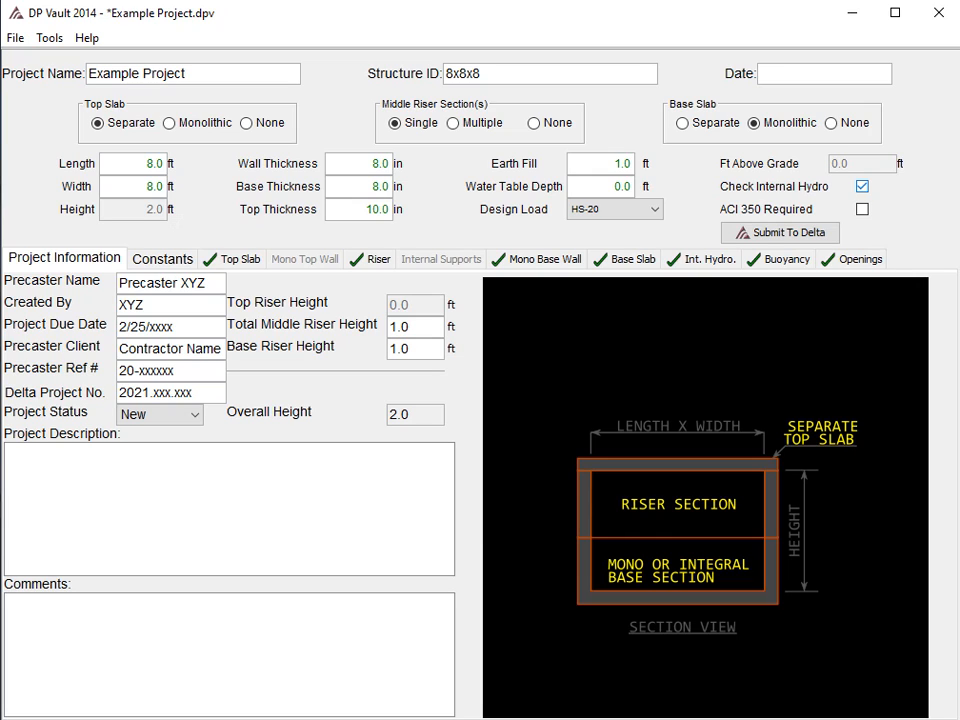
{"action": "key", "text": "space"}
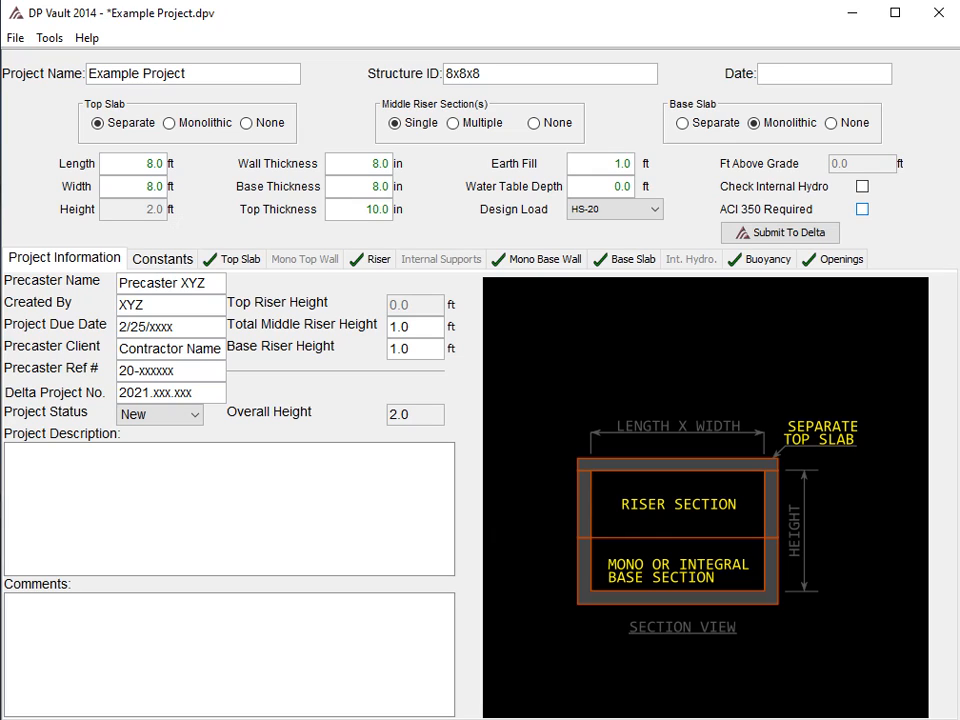
{"action": "left_click", "coordinate": [862, 209]}
{"action": "left_click", "coordinate": [862, 187]}
{"action": "left_click", "coordinate": [862, 209]}
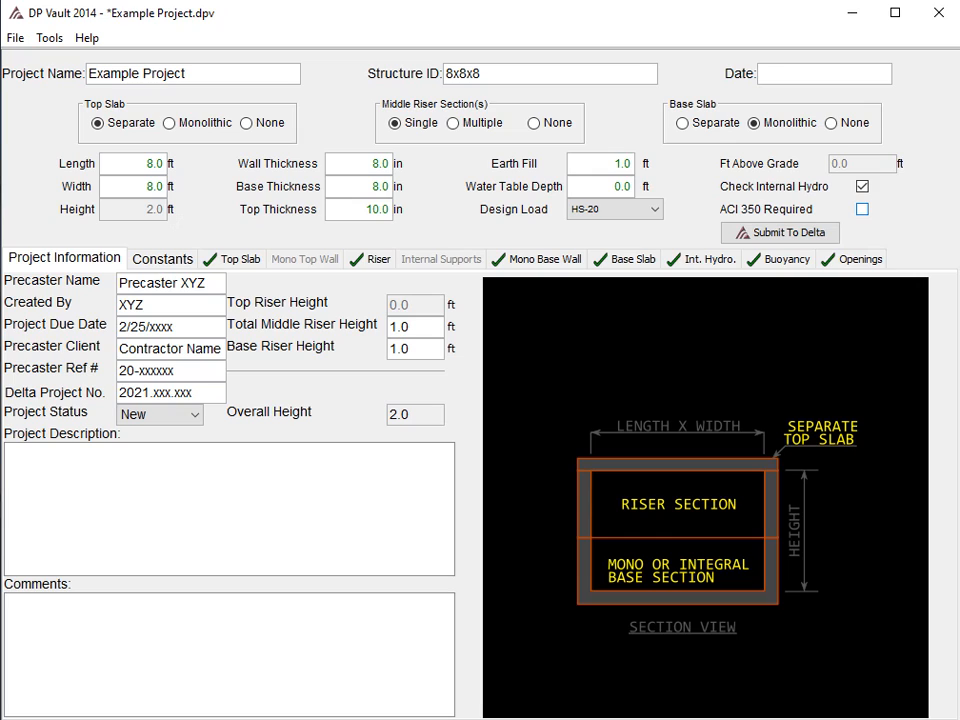
{"action": "left_click", "coordinate": [862, 187]}
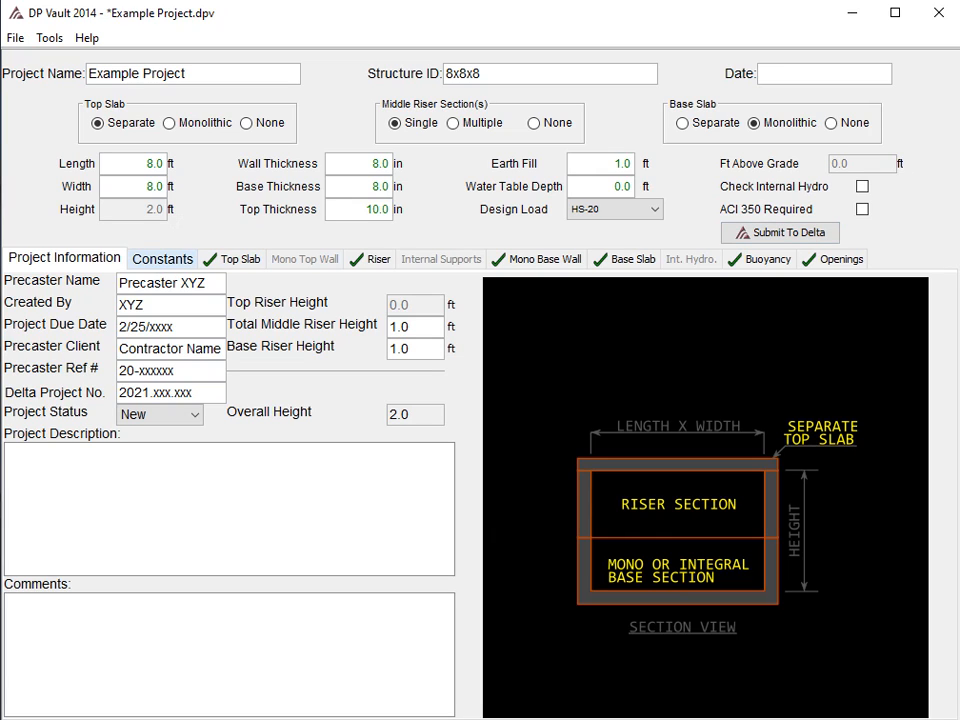
Step: Set the concrete strength in the project constants to 6000 psi
{"action": "left_click", "coordinate": [162, 259]}
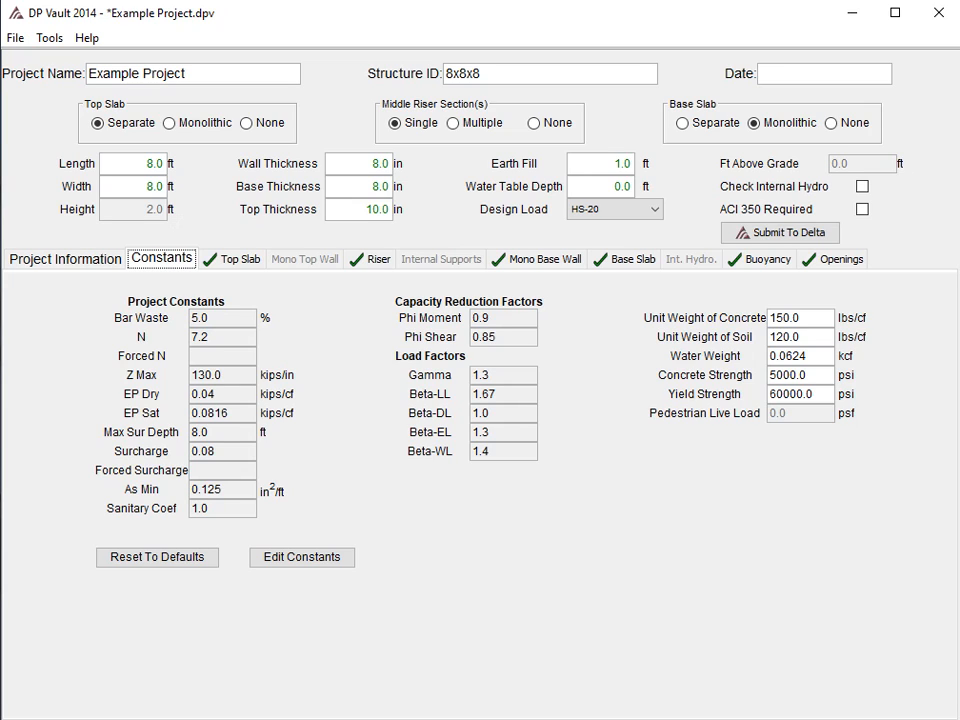
{"action": "left_click", "coordinate": [787, 375]}
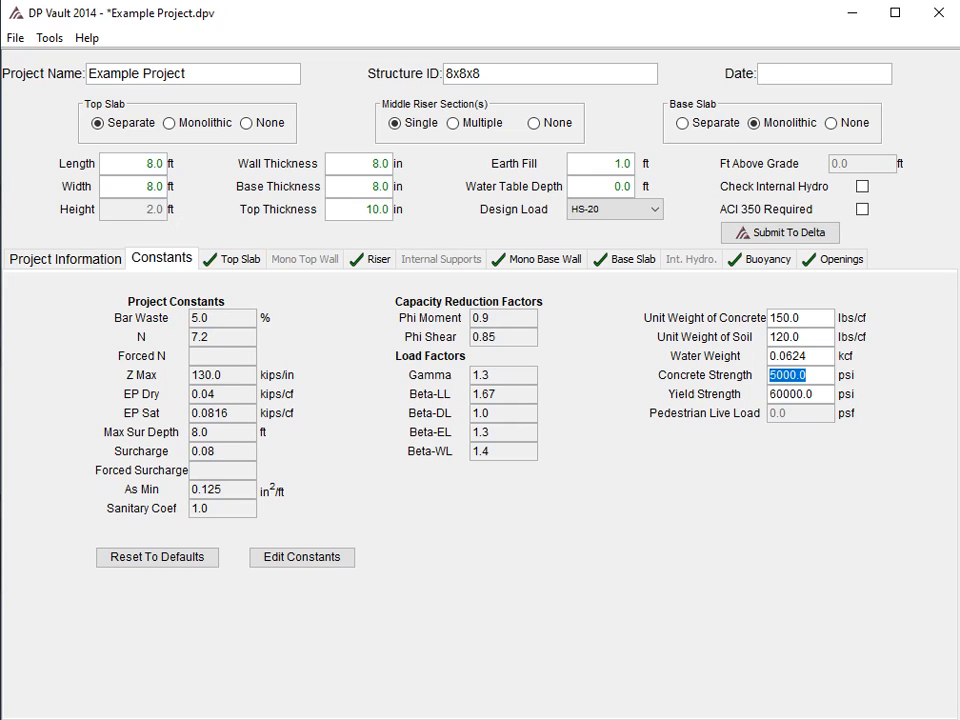
{"action": "left_click", "coordinate": [808, 375]}
{"action": "double_click", "coordinate": [806, 375]}
{"action": "type", "text": "6000"}
{"action": "key", "text": "Tab"}
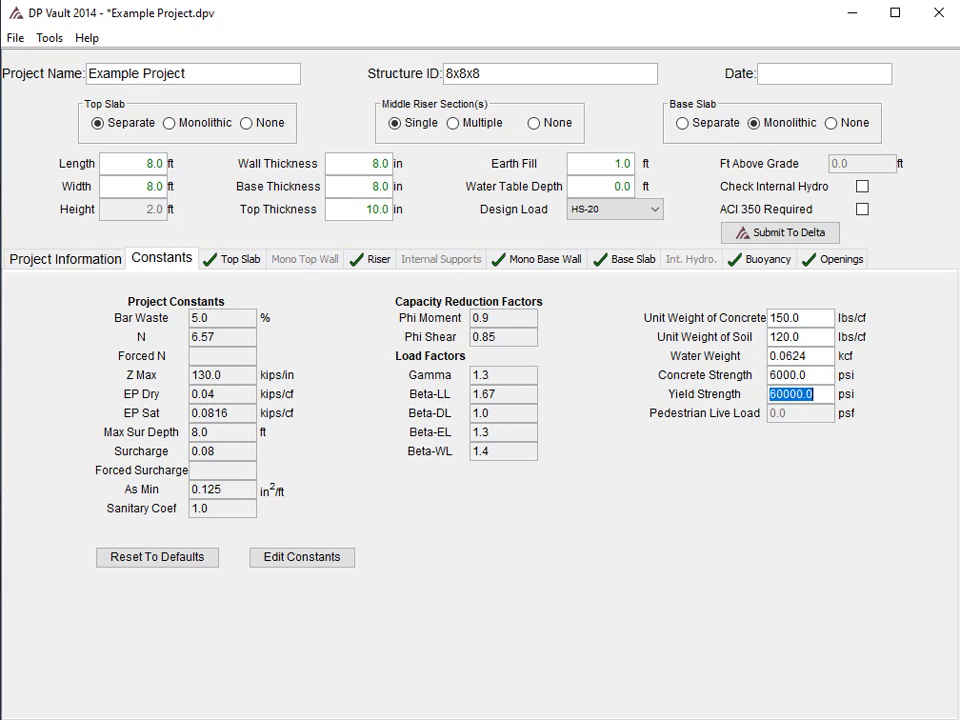
Step: Set the concrete strength back to 5000 psi
{"action": "left_click", "coordinate": [770, 375]}
{"action": "double_click", "coordinate": [770, 375]}
{"action": "type", "text": "5000"}
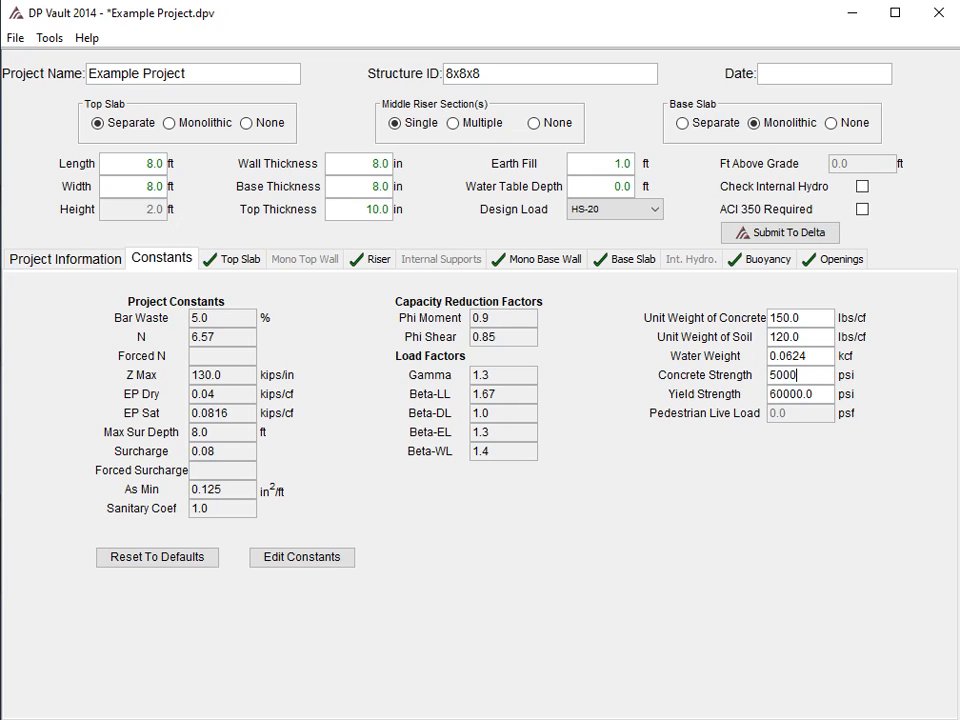
{"action": "key", "text": "Tab"}
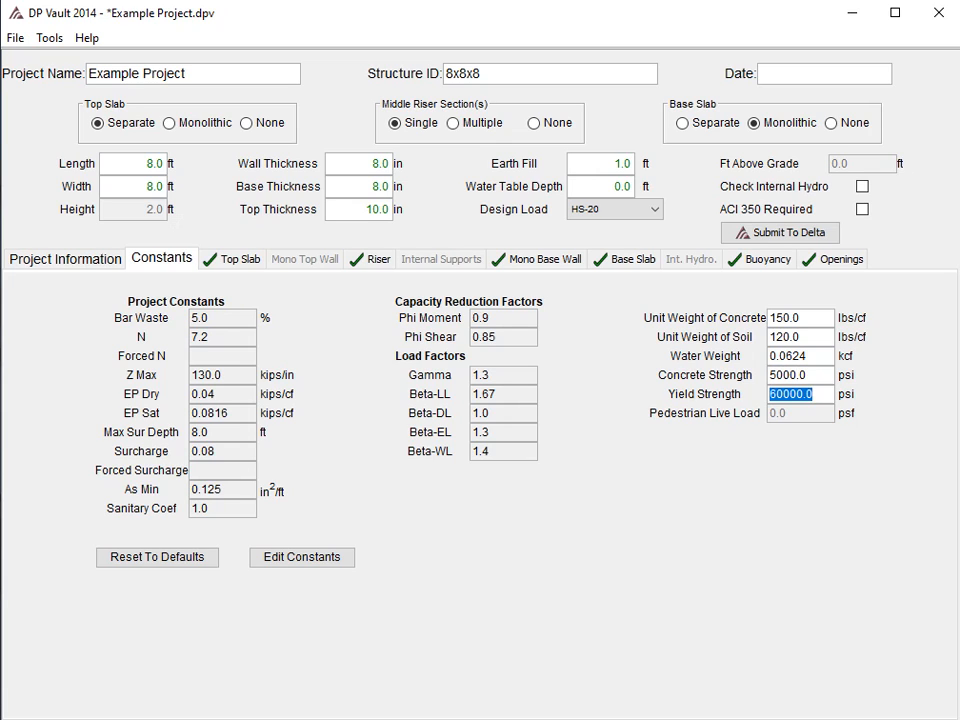
{"action": "left_click", "coordinate": [772, 375]}
Step: Preview the top slab with two layers of reinforcing and restore the single layer
{"action": "left_click", "coordinate": [235, 258]}
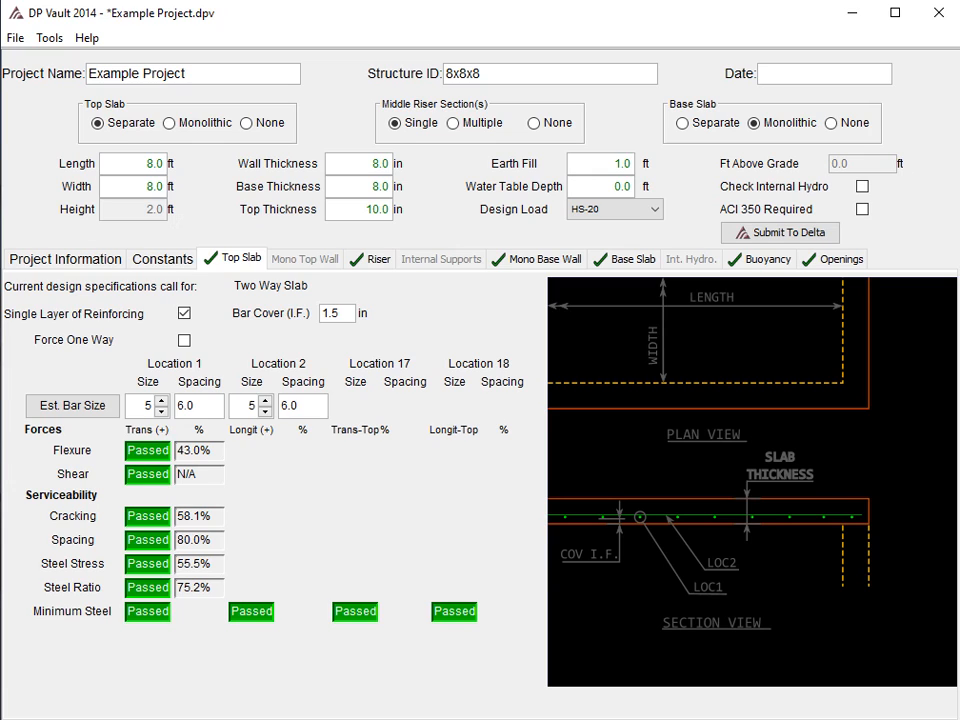
{"action": "left_click", "coordinate": [184, 313]}
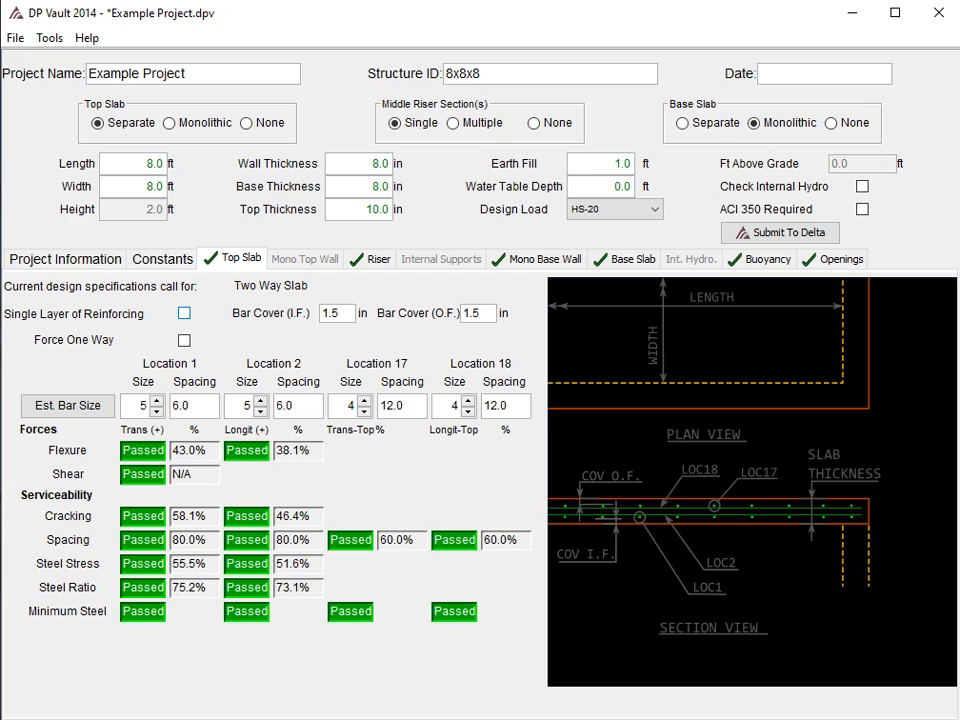
{"action": "left_click", "coordinate": [184, 313]}
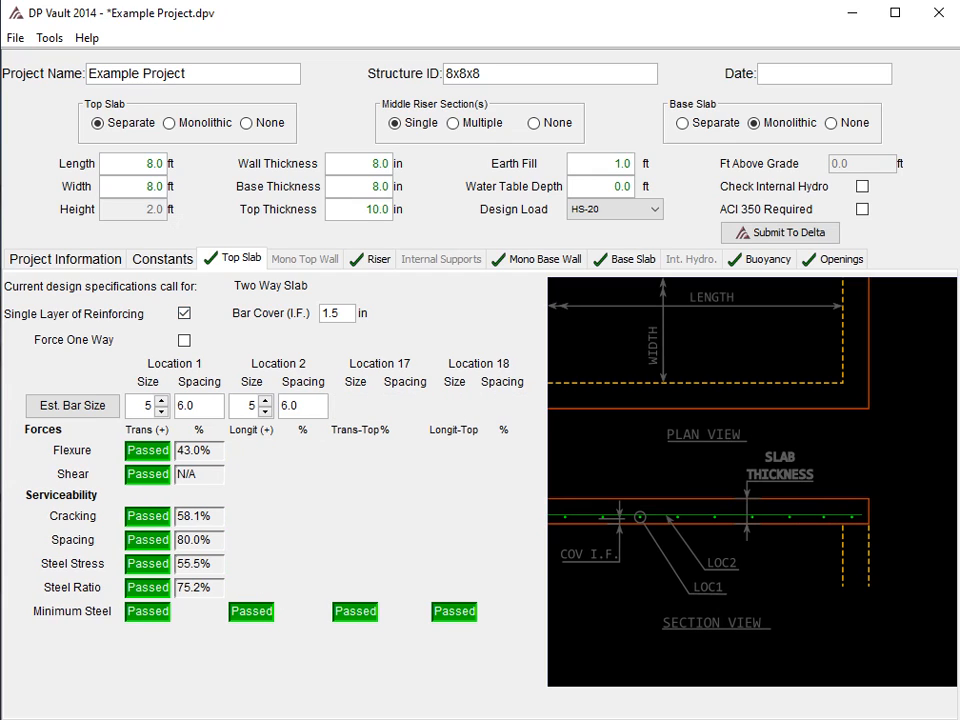
{"action": "double_click", "coordinate": [332, 313]}
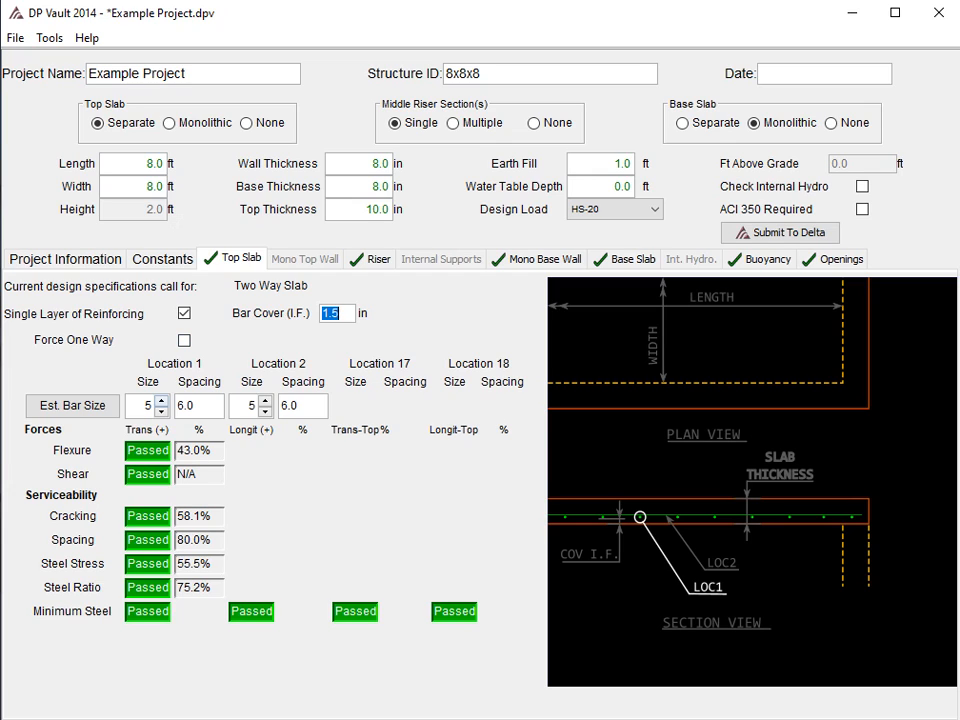
Step: Estimate the top slab's bar sizes, try size 3 at Location 1, and set that location to size 4
{"action": "left_click", "coordinate": [72, 405]}
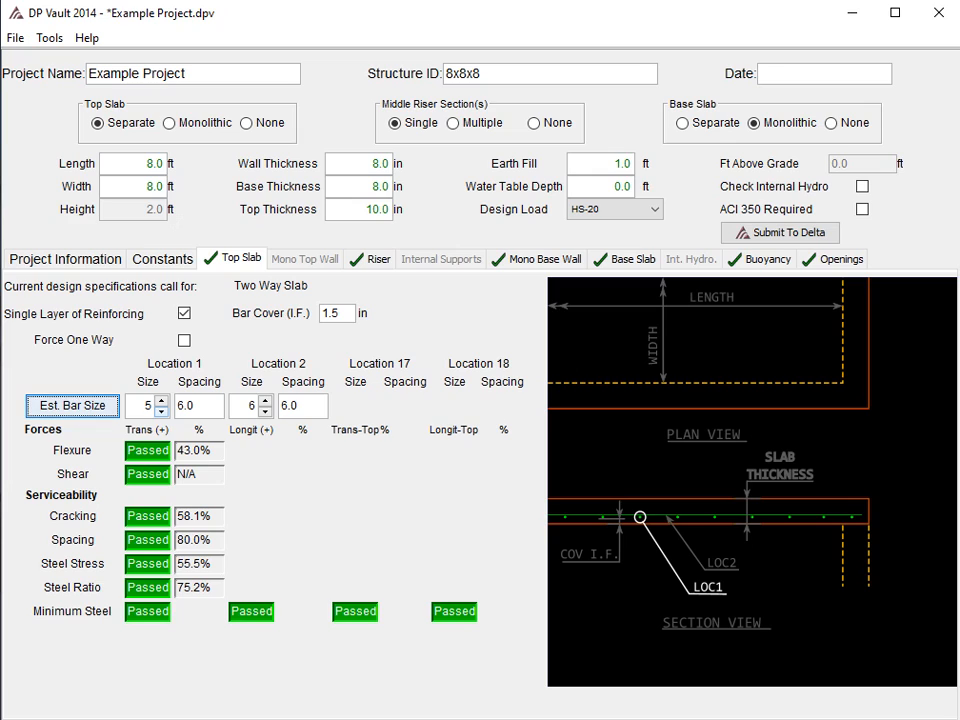
{"action": "left_click", "coordinate": [161, 411]}
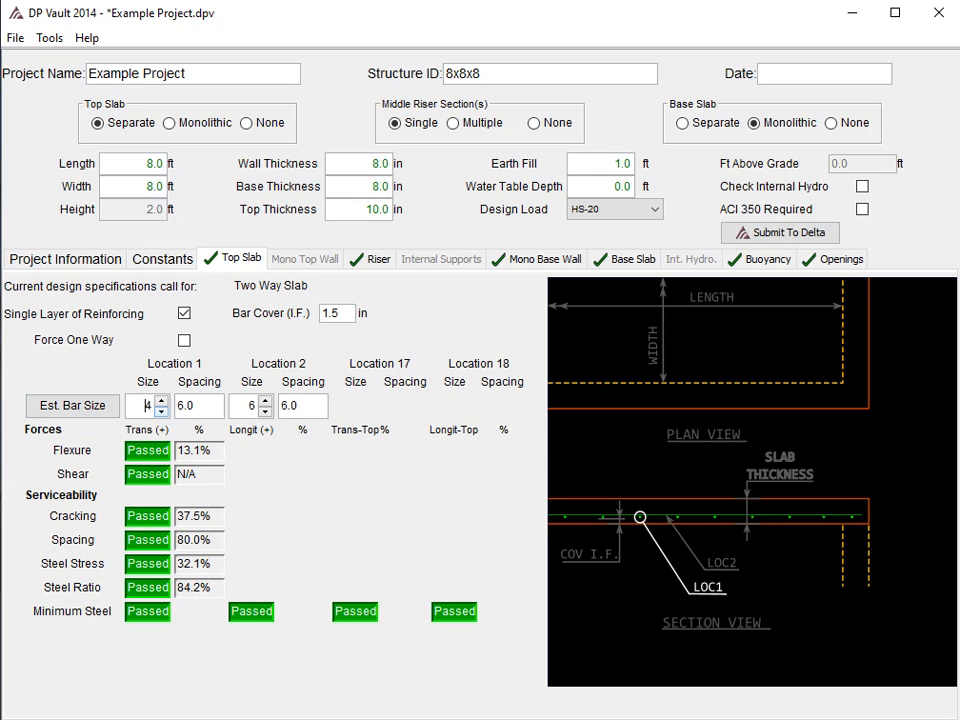
{"action": "left_click", "coordinate": [161, 411]}
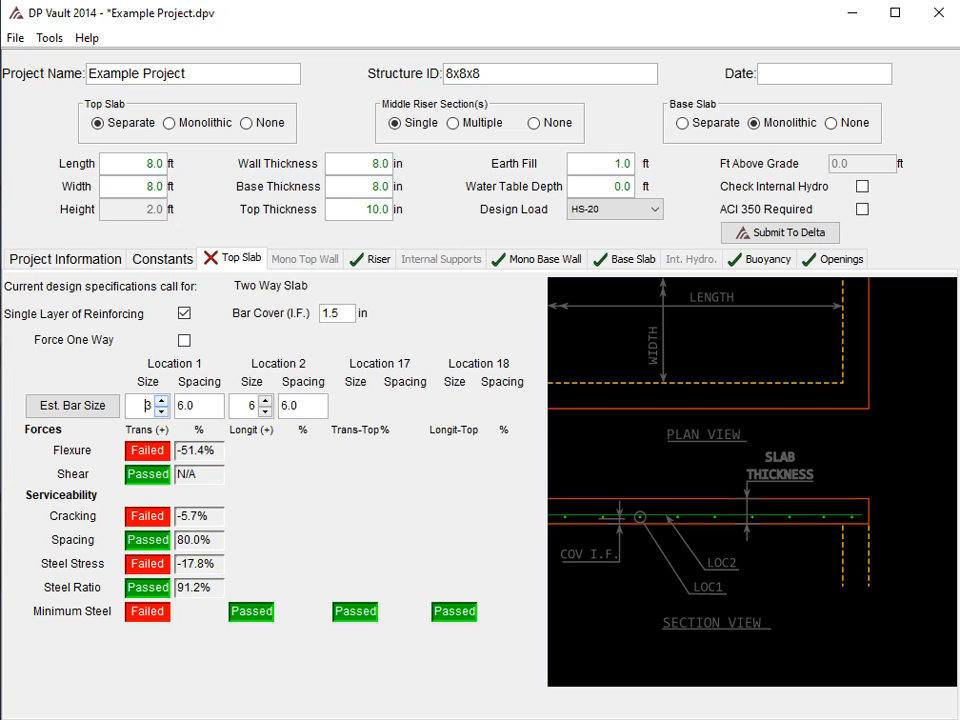
{"action": "left_click", "coordinate": [161, 400]}
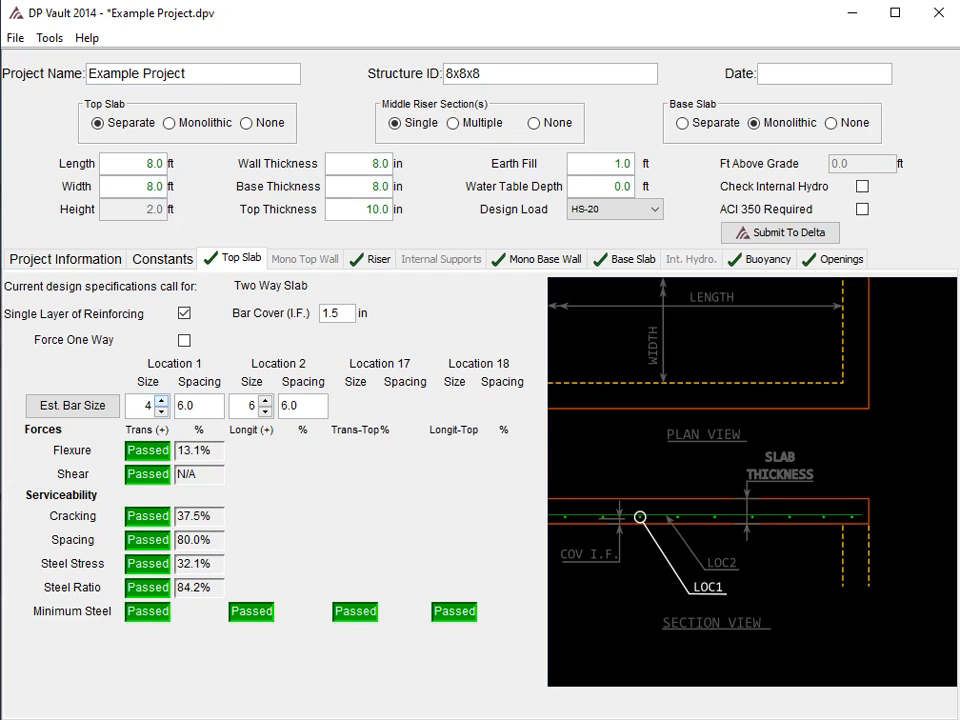
Step: Set the top slab's Location 2 bar size to 4
{"action": "left_click", "coordinate": [265, 411]}
{"action": "left_click", "coordinate": [265, 411]}
{"action": "left_click", "coordinate": [265, 411]}
{"action": "left_click", "coordinate": [265, 401]}
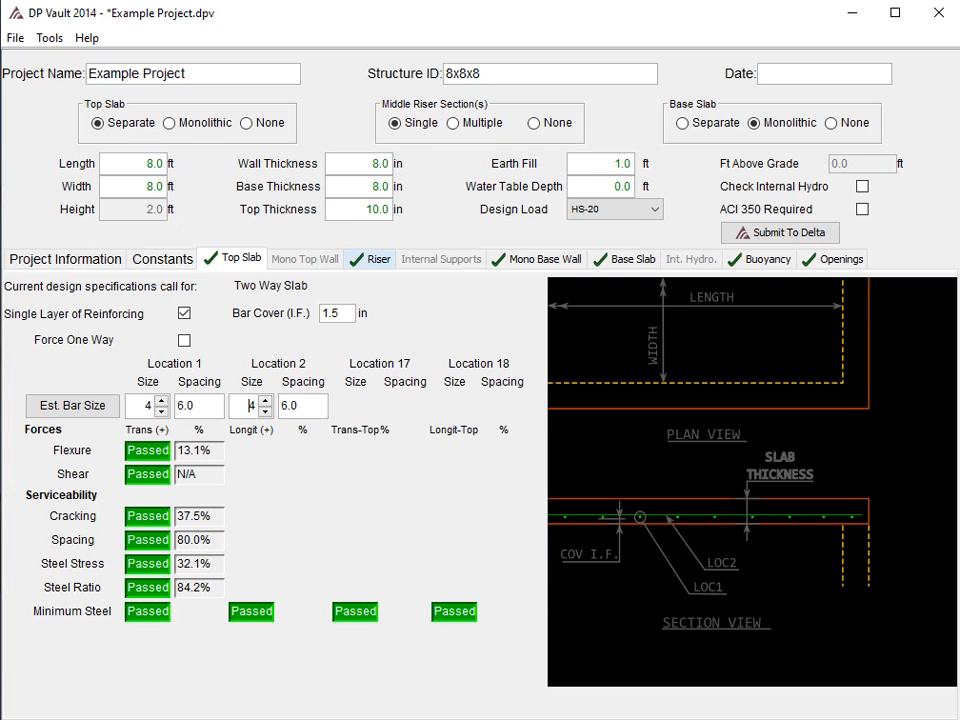
Step: Set the total middle riser height to 5 ft and the base riser height to 3.5 ft in the project information
{"action": "left_click", "coordinate": [372, 259]}
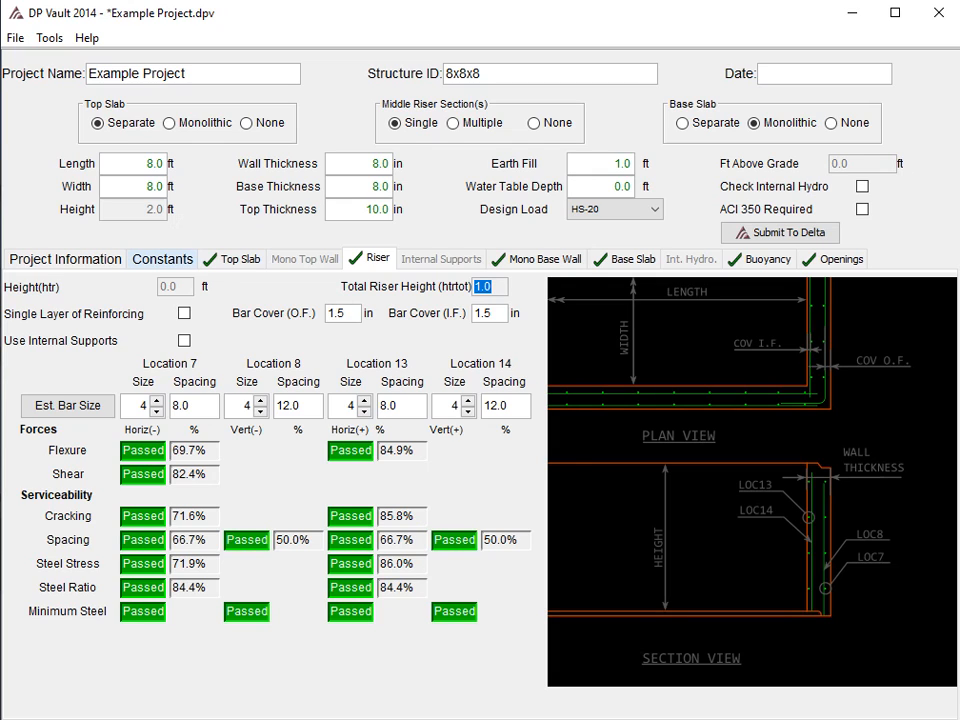
{"action": "left_click", "coordinate": [66, 259]}
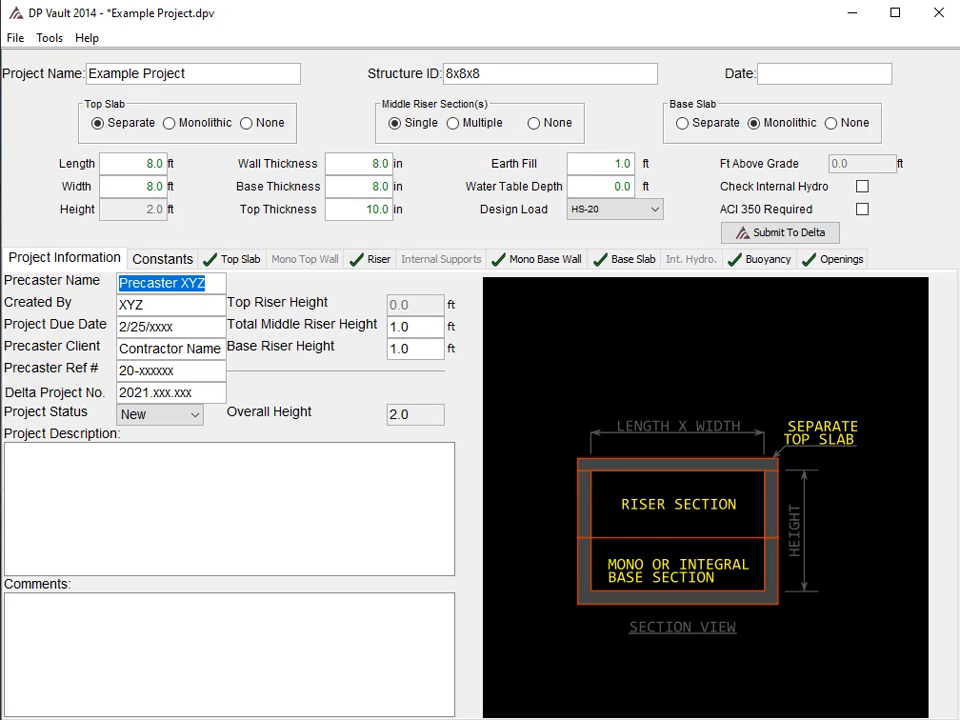
{"action": "left_click", "coordinate": [390, 326]}
{"action": "double_click", "coordinate": [400, 326]}
{"action": "type", "text": "5"}
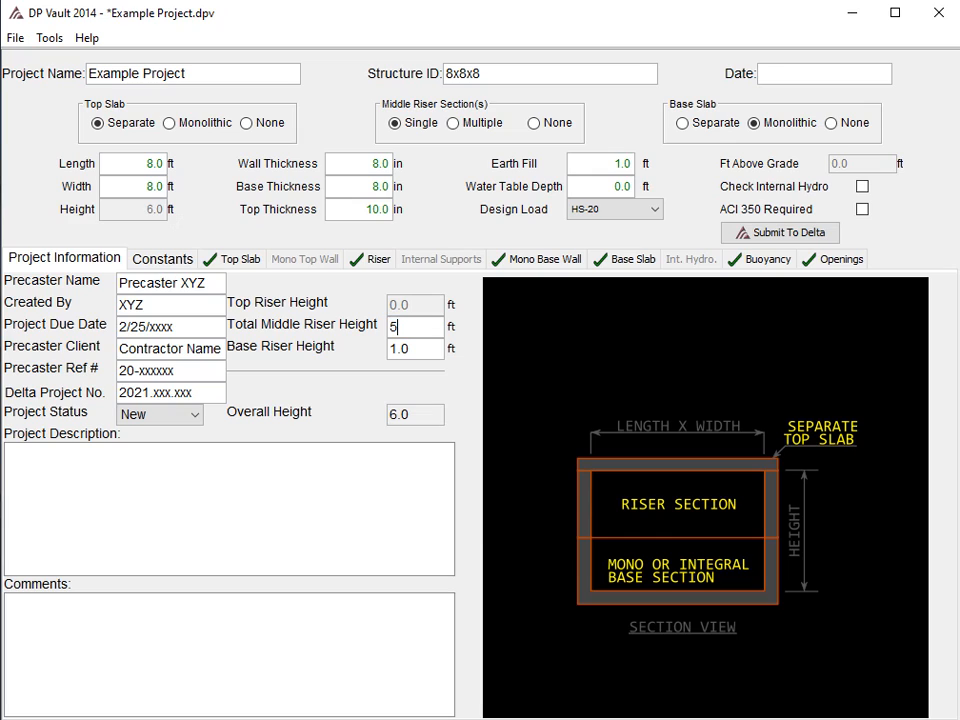
{"action": "key", "text": "Tab"}
{"action": "type", "text": "3.5"}
{"action": "key", "text": "shift+Tab"}
Step: Review the design check results for the top slab and the riser
{"action": "left_click", "coordinate": [236, 259]}
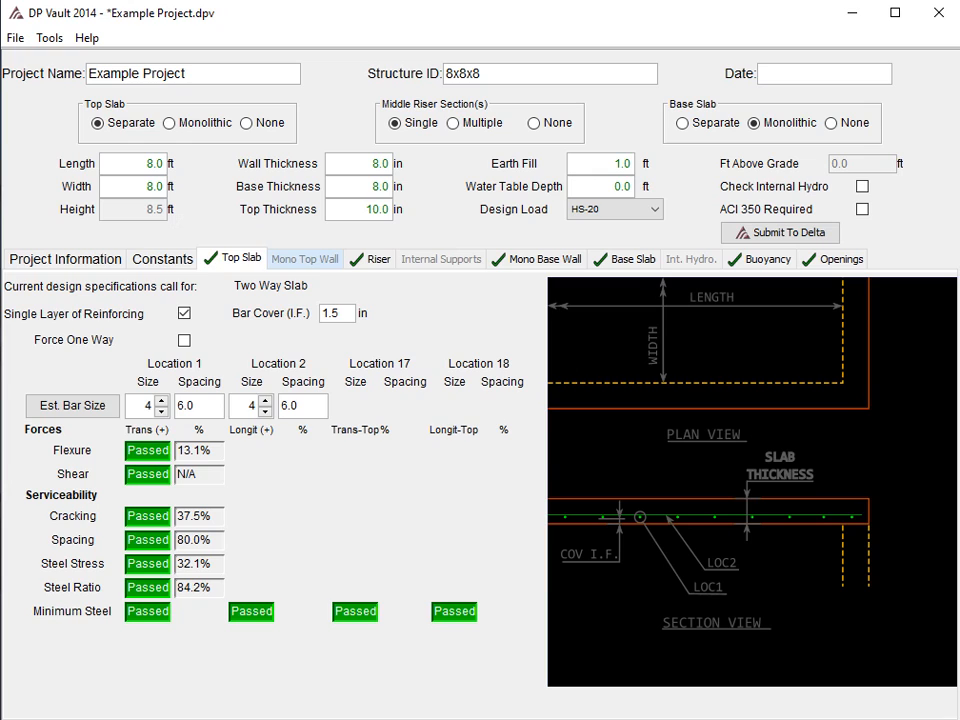
{"action": "left_click", "coordinate": [372, 259]}
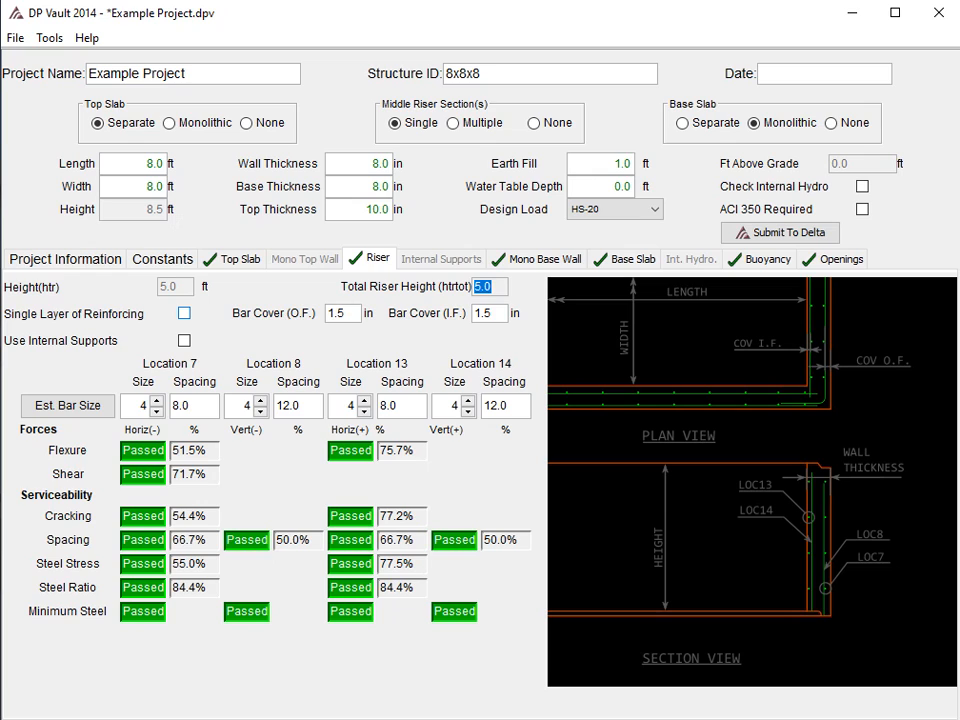
Step: Switch the riser to a single layer of reinforcing and set its Location 7 bar size to 5
{"action": "left_click", "coordinate": [184, 313]}
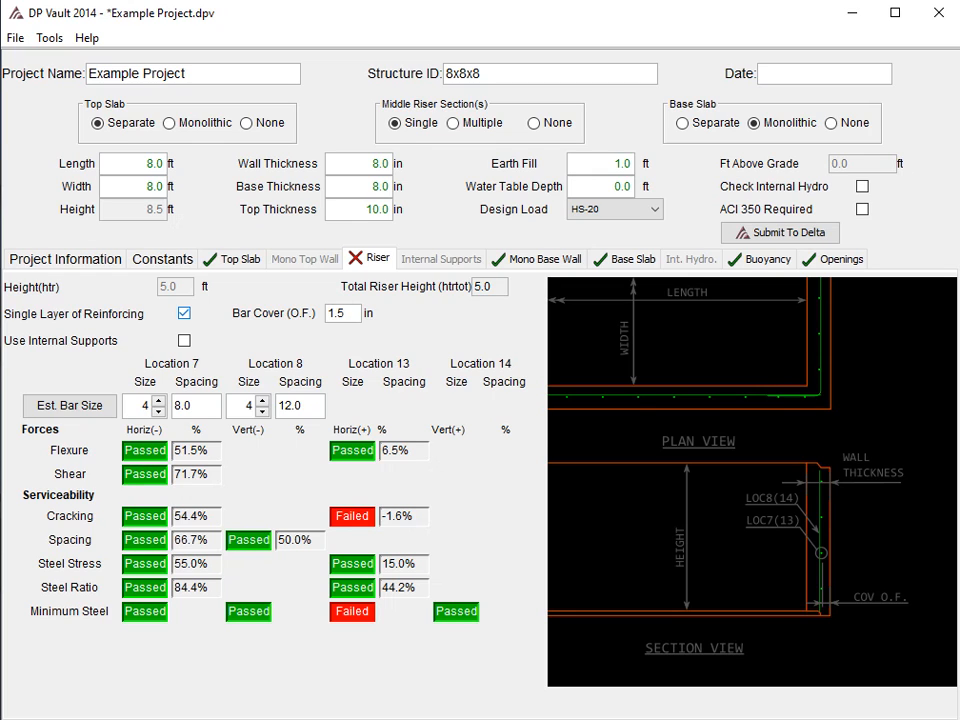
{"action": "left_click", "coordinate": [184, 313]}
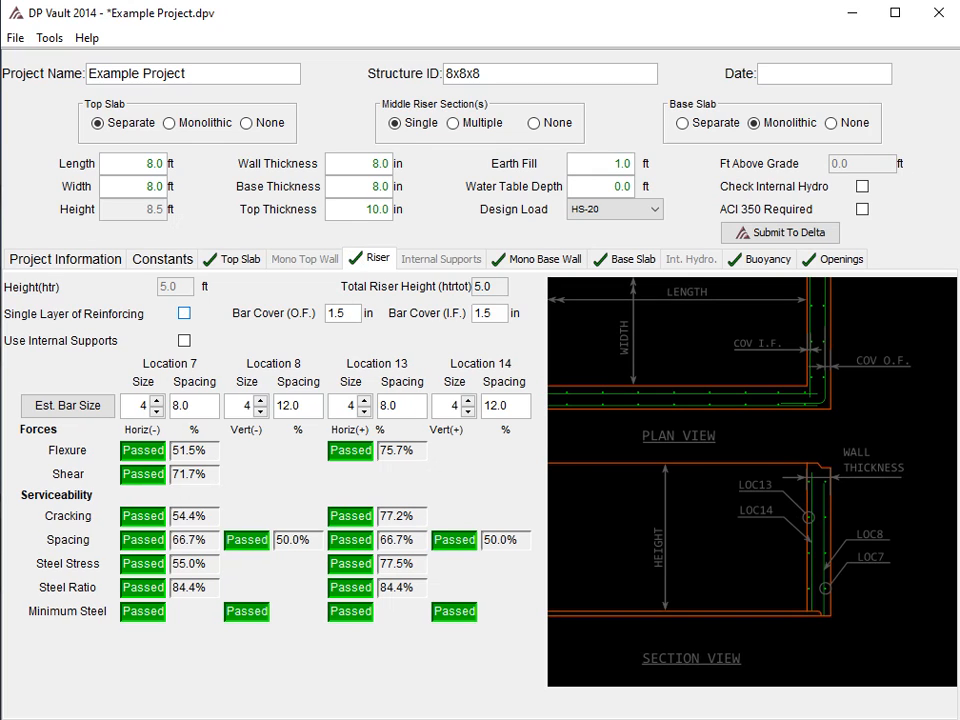
{"action": "left_click", "coordinate": [184, 313]}
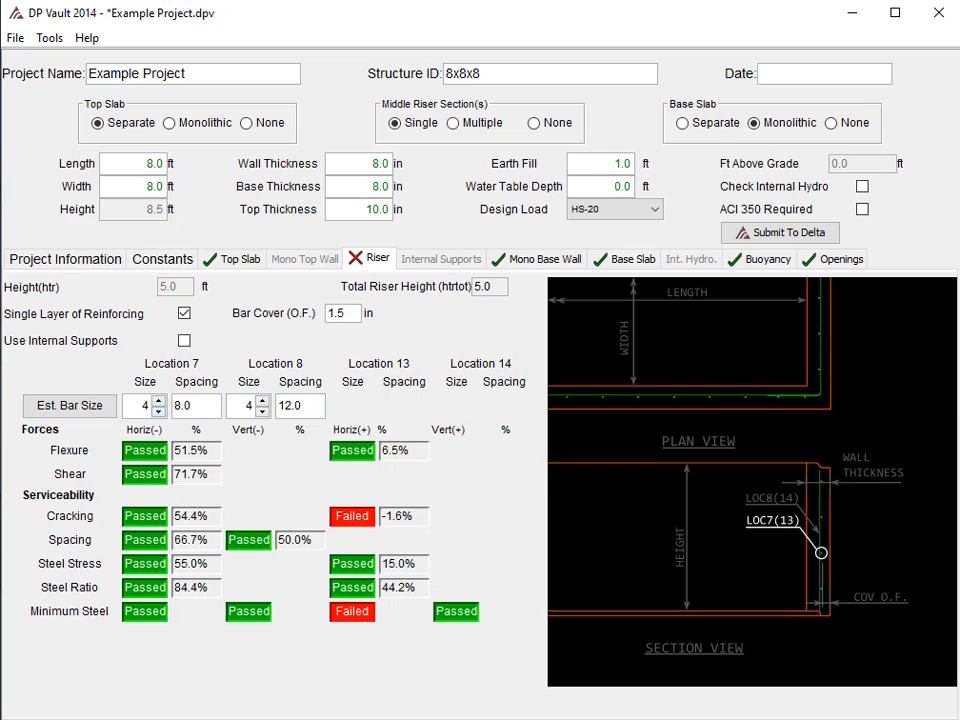
{"action": "left_click", "coordinate": [158, 400]}
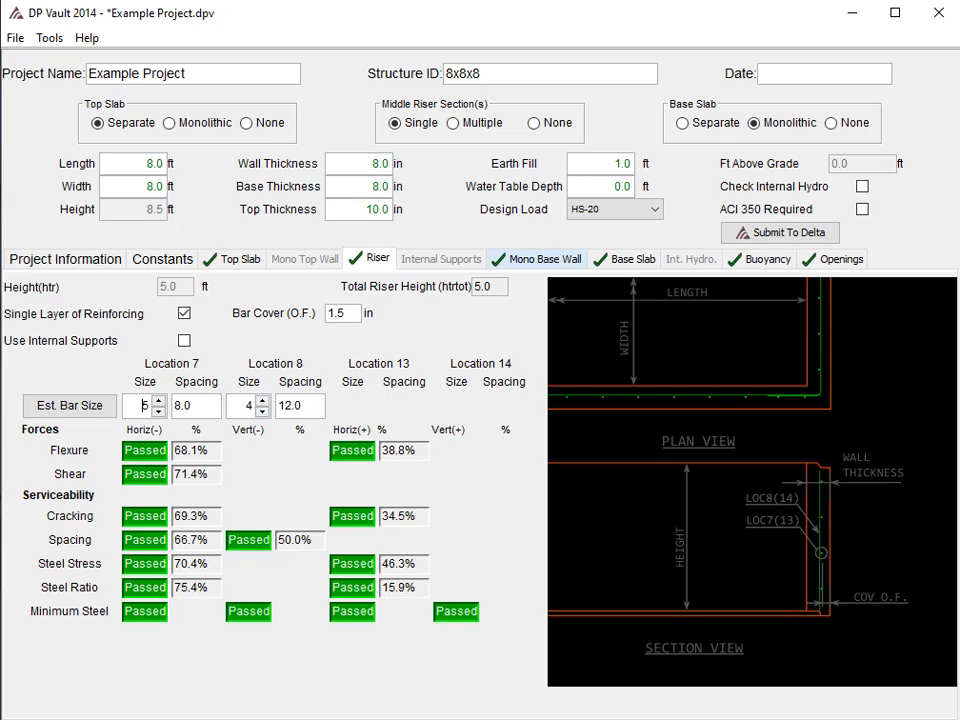
Step: Switch the mono base wall to a single layer of reinforcing and estimate its bar sizes
{"action": "left_click", "coordinate": [545, 259]}
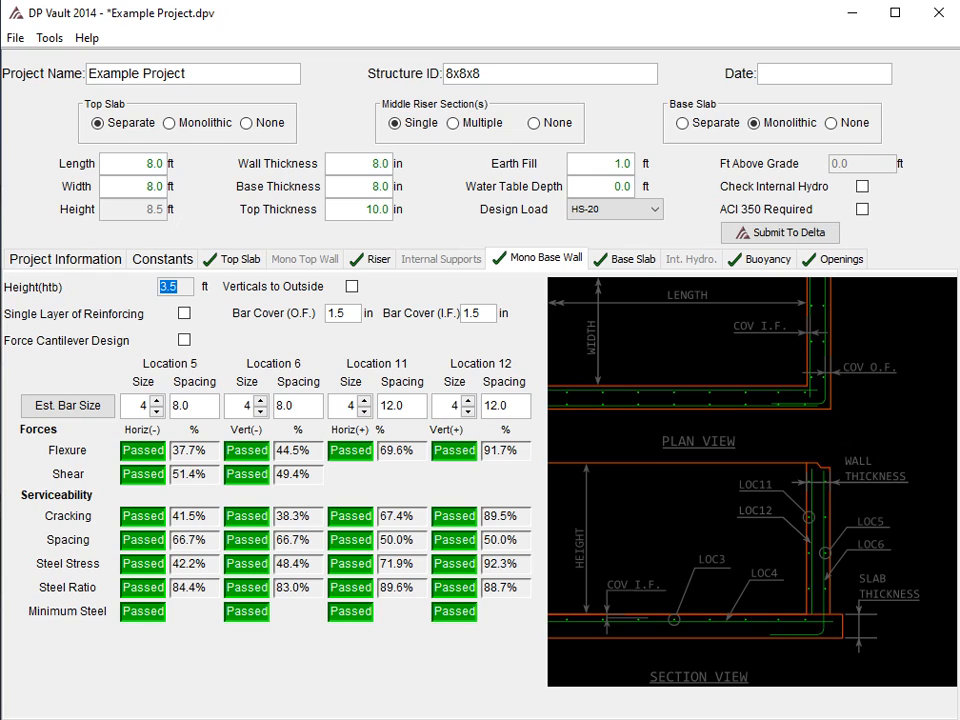
{"action": "left_click", "coordinate": [184, 313]}
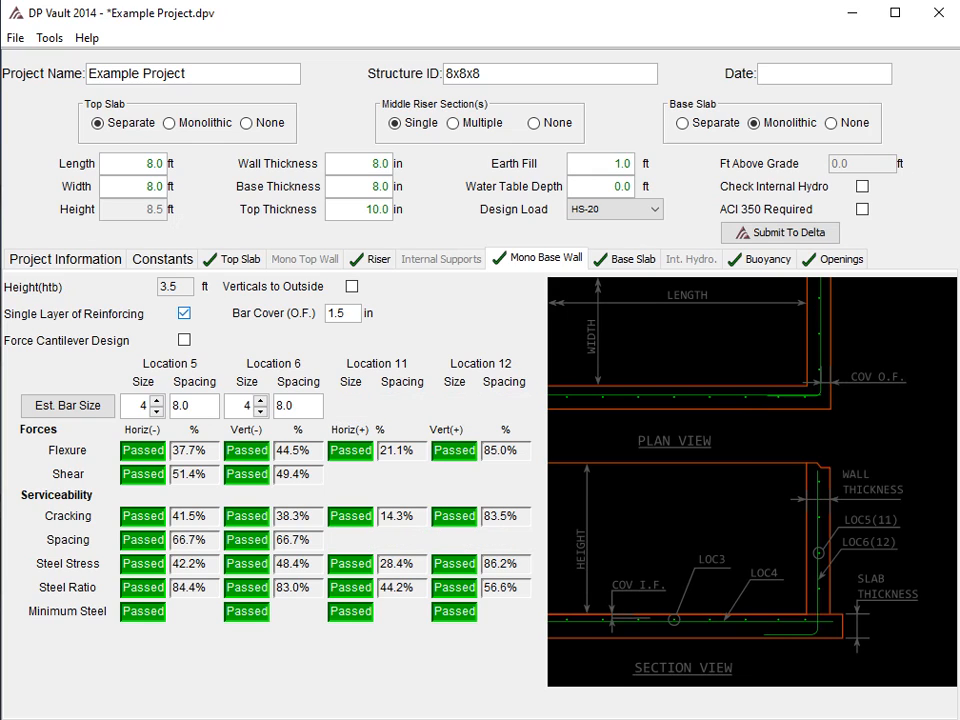
{"action": "left_click", "coordinate": [184, 313]}
{"action": "left_click", "coordinate": [184, 313]}
{"action": "left_click", "coordinate": [68, 405]}
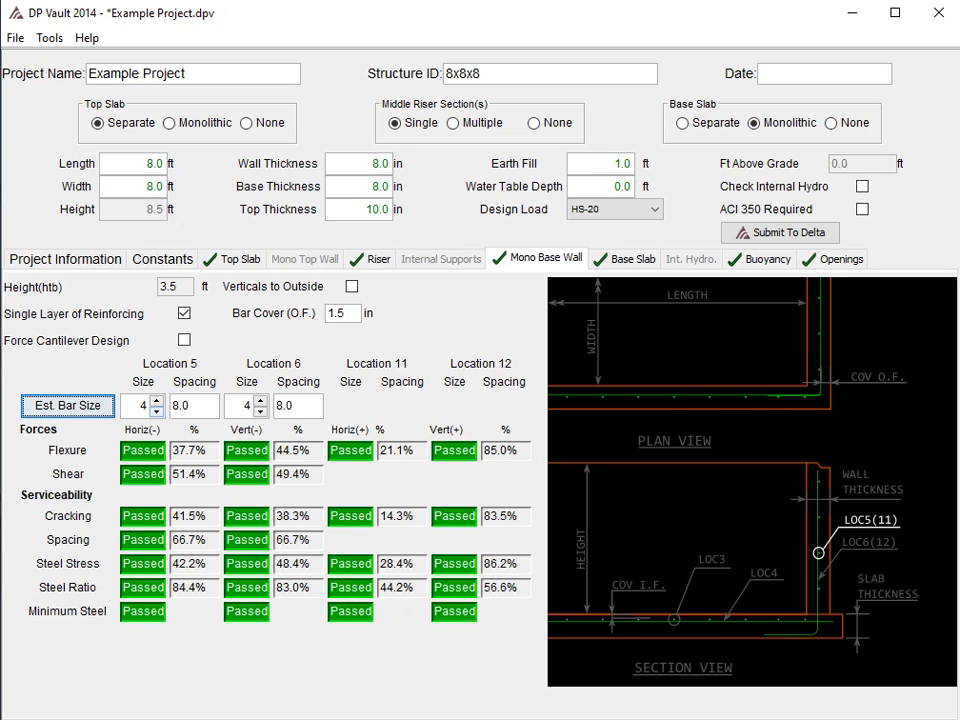
Step: Try a bar spacing of 10 at Location 5 of the mono base wall
{"action": "key", "text": "Tab"}
{"action": "key", "text": "Tab"}
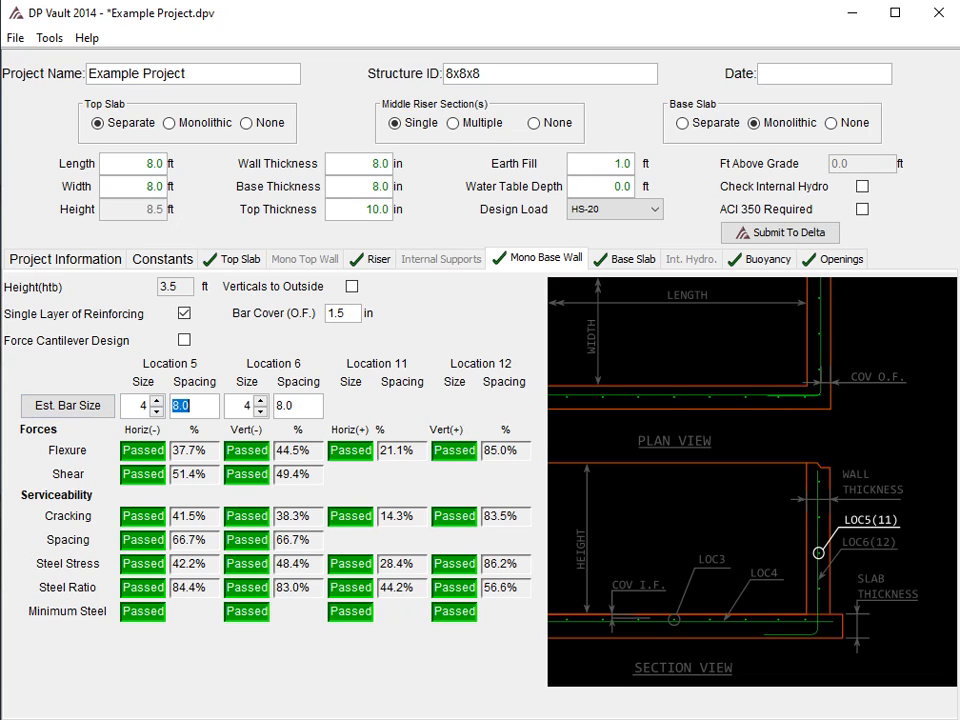
{"action": "type", "text": "10"}
{"action": "key", "text": "Tab"}
Step: Try bar size 5 and a spacing of 12 at the mono base wall's Location 6, settling on size 4 with spacing 10
{"action": "key", "text": "Up"}
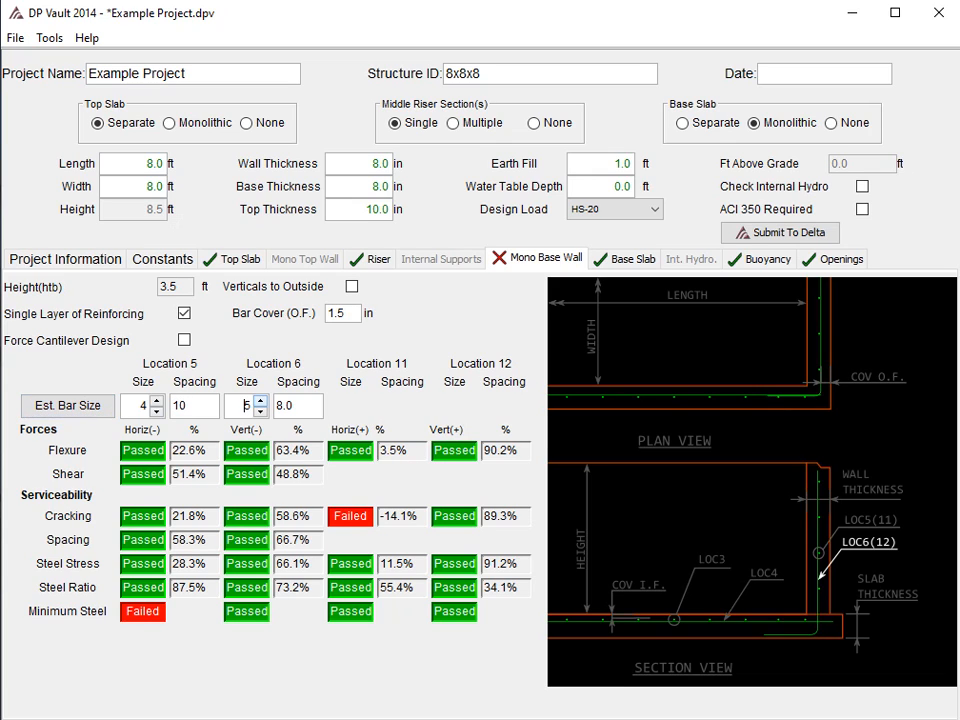
{"action": "key", "text": "Down"}
{"action": "key", "text": "Tab"}
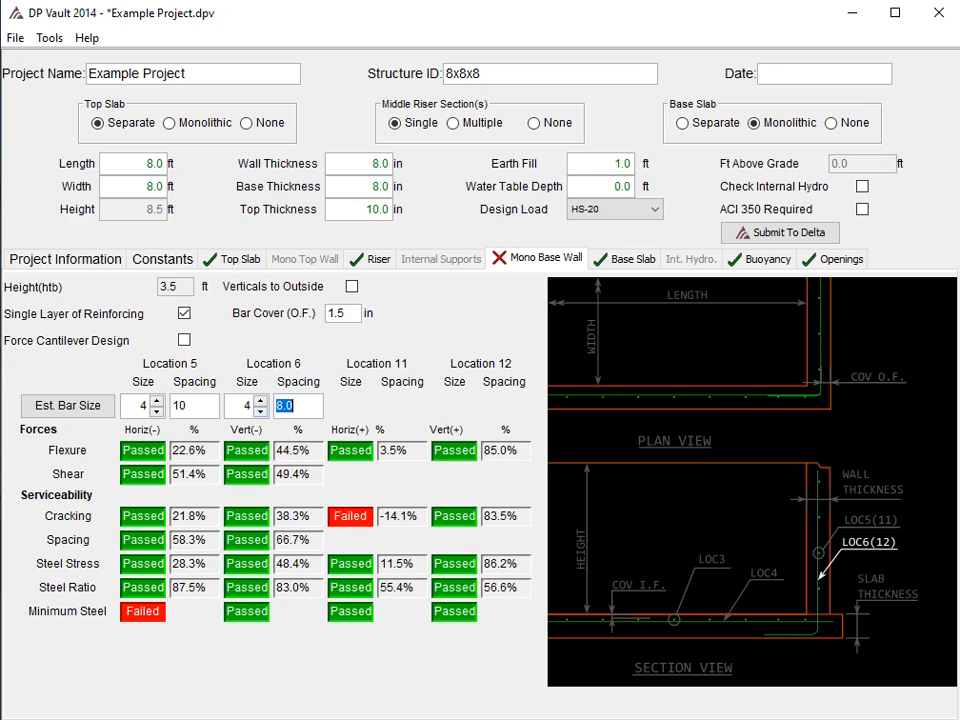
{"action": "type", "text": "10"}
{"action": "key", "text": "Tab"}
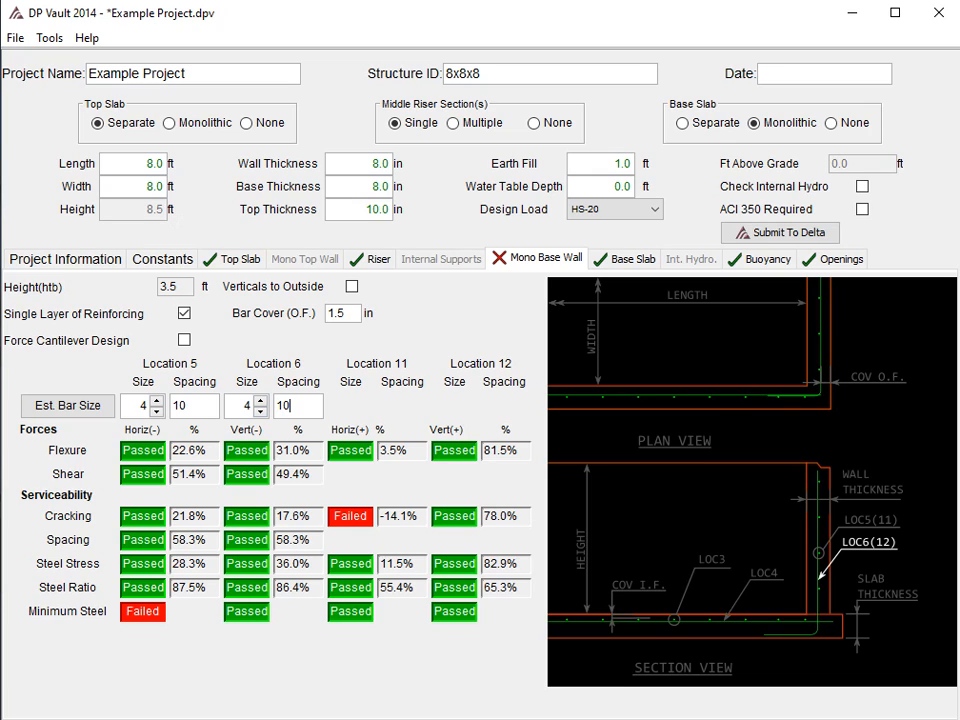
{"action": "key", "text": "shift+Tab"}
{"action": "type", "text": "12"}
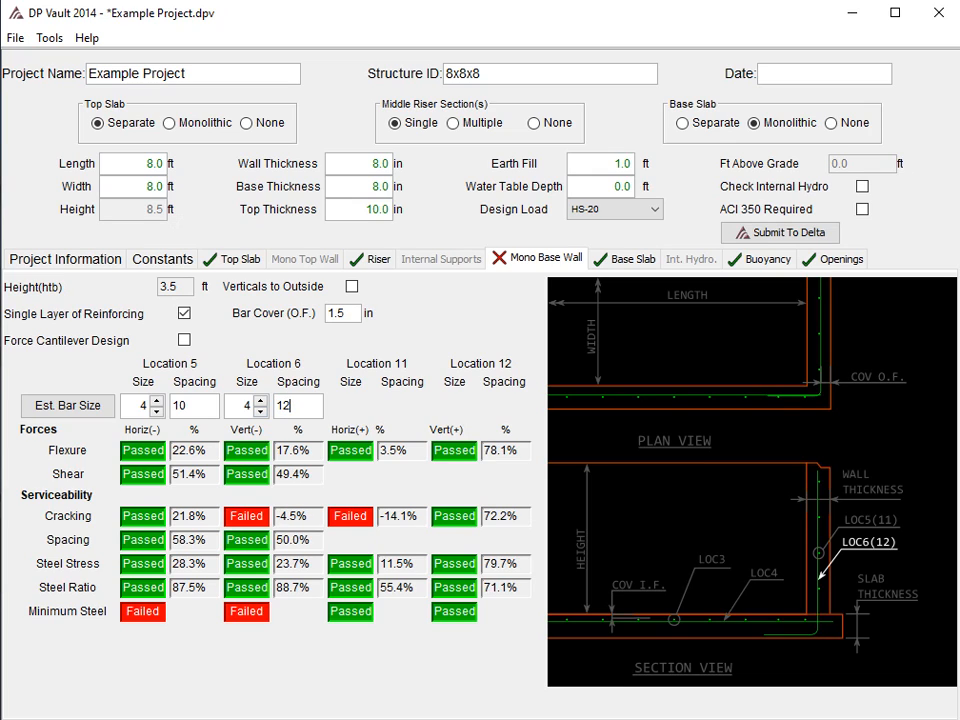
{"action": "key", "text": "shift+Tab"}
{"action": "key", "text": "Tab"}
{"action": "type", "text": "10"}
{"action": "key", "text": "shift+Tab"}
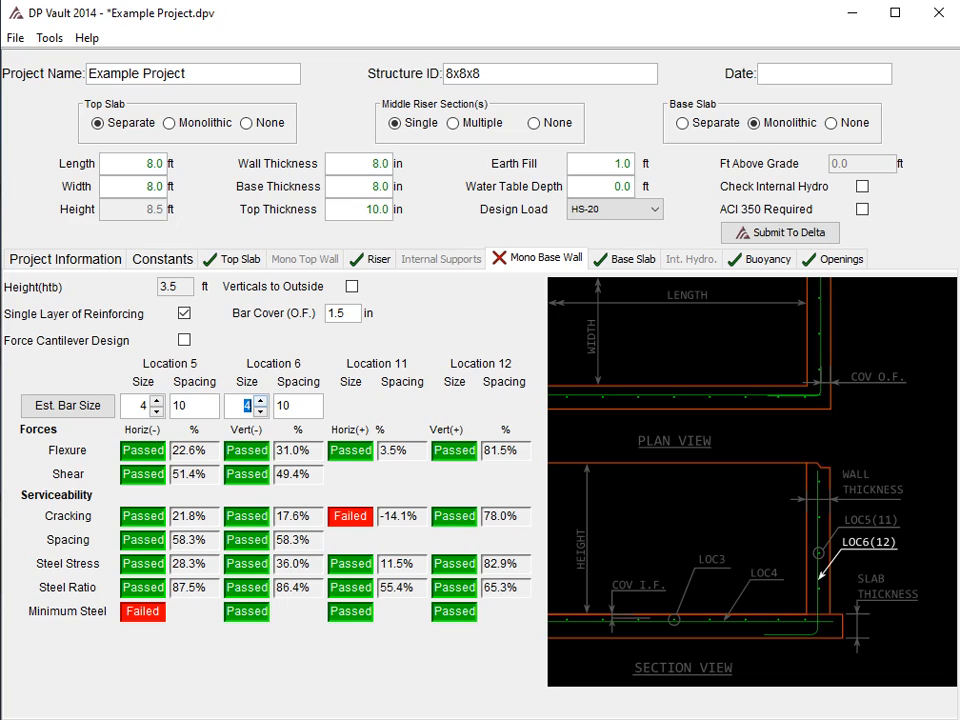
Step: Set the mono base wall's Location 5 bar spacing to 9
{"action": "key", "text": "shift+Tab"}
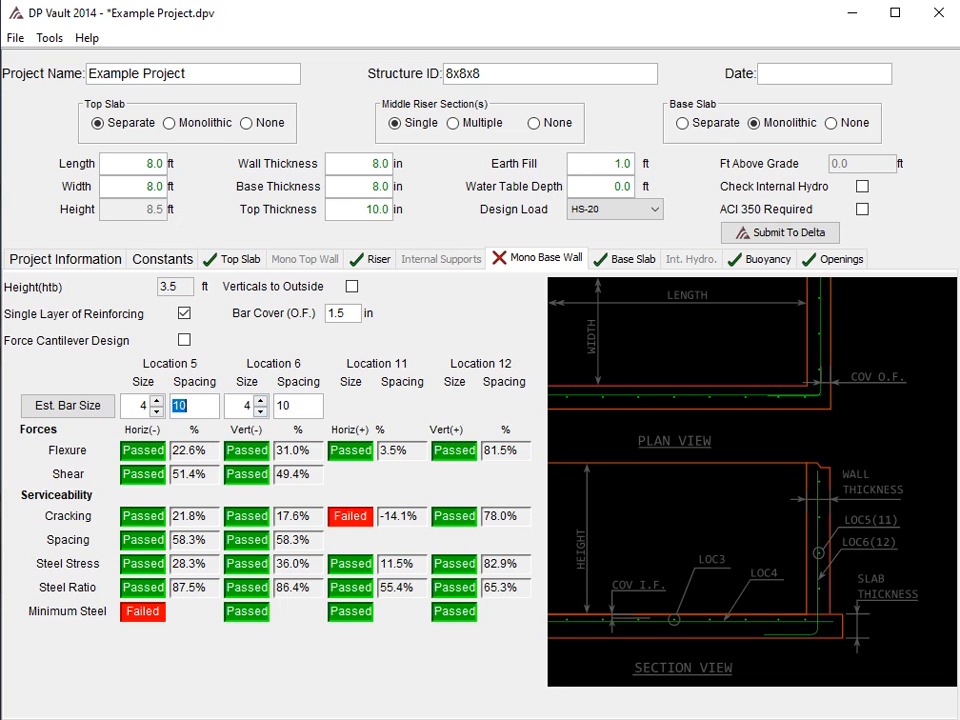
{"action": "type", "text": "9"}
{"action": "key", "text": "Tab"}
{"action": "key", "text": "Tab"}
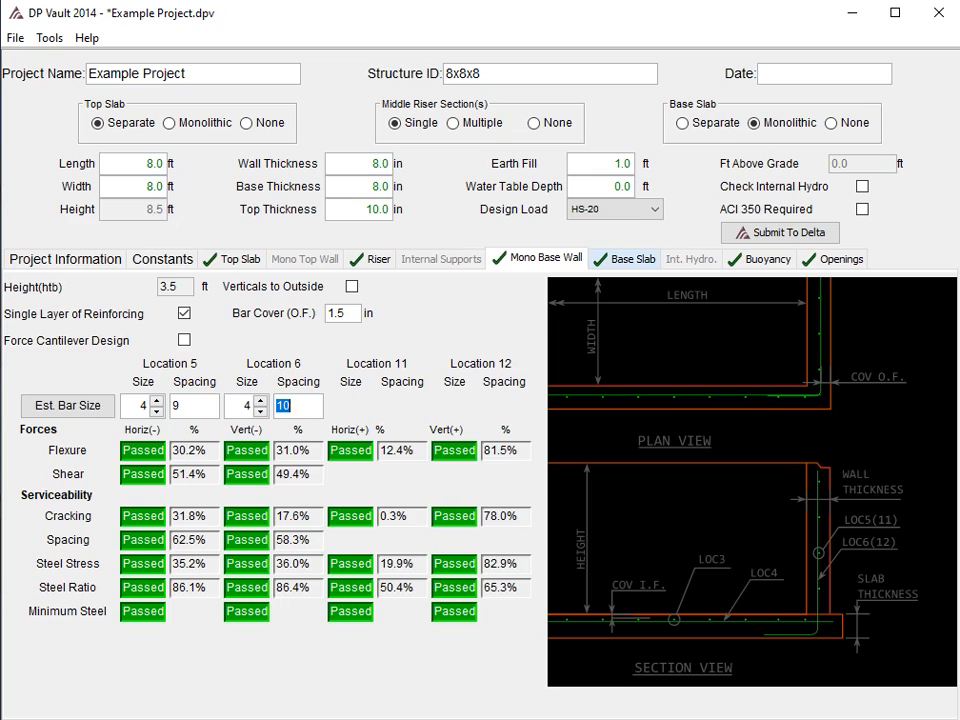
Step: Compare the base slab's double-layer and single-layer reinforcing, leaving the single layer enabled
{"action": "left_click", "coordinate": [627, 259]}
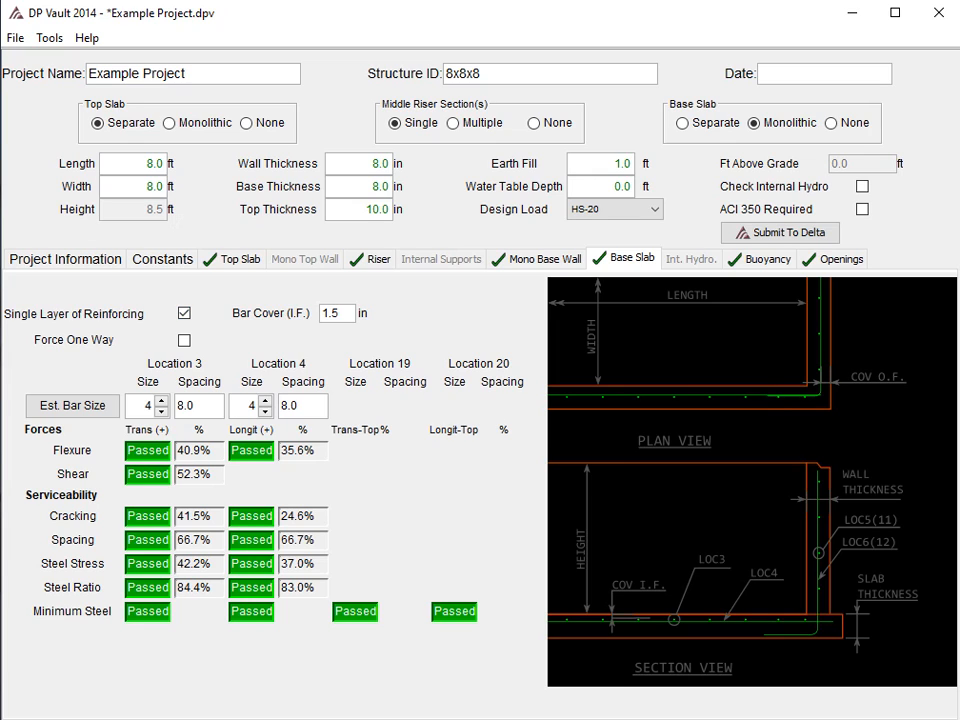
{"action": "left_click", "coordinate": [184, 313]}
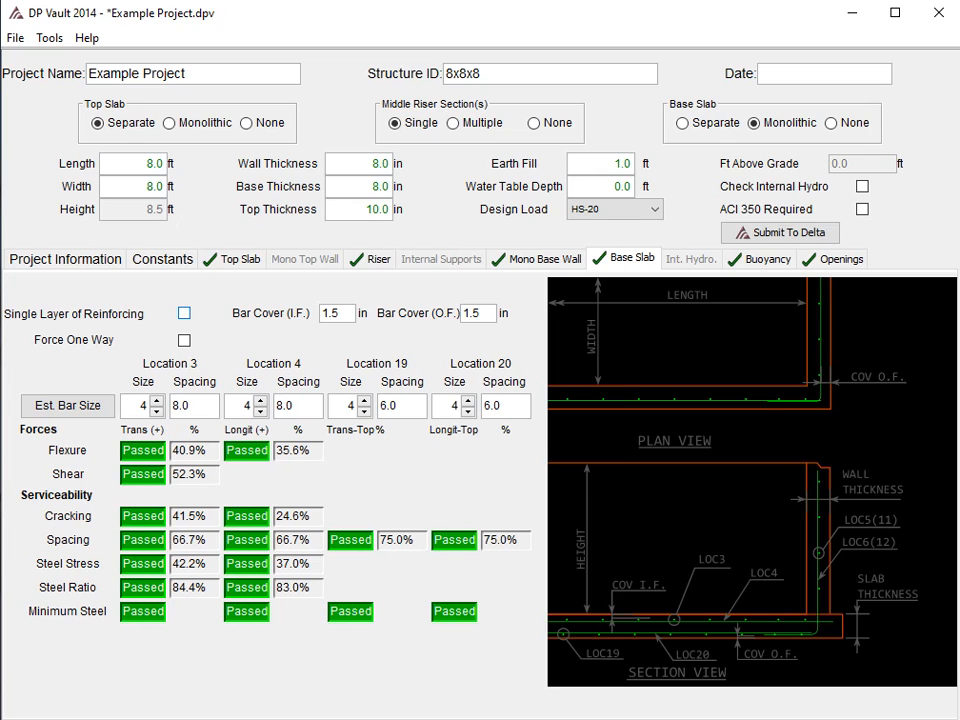
{"action": "left_click", "coordinate": [184, 313]}
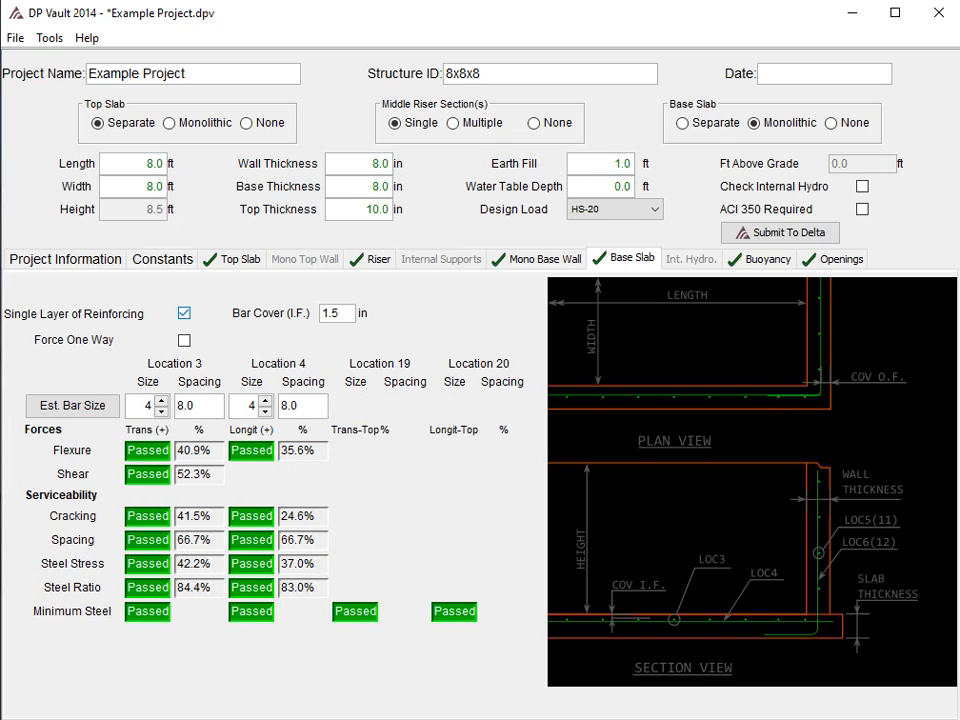
{"action": "left_click", "coordinate": [184, 313]}
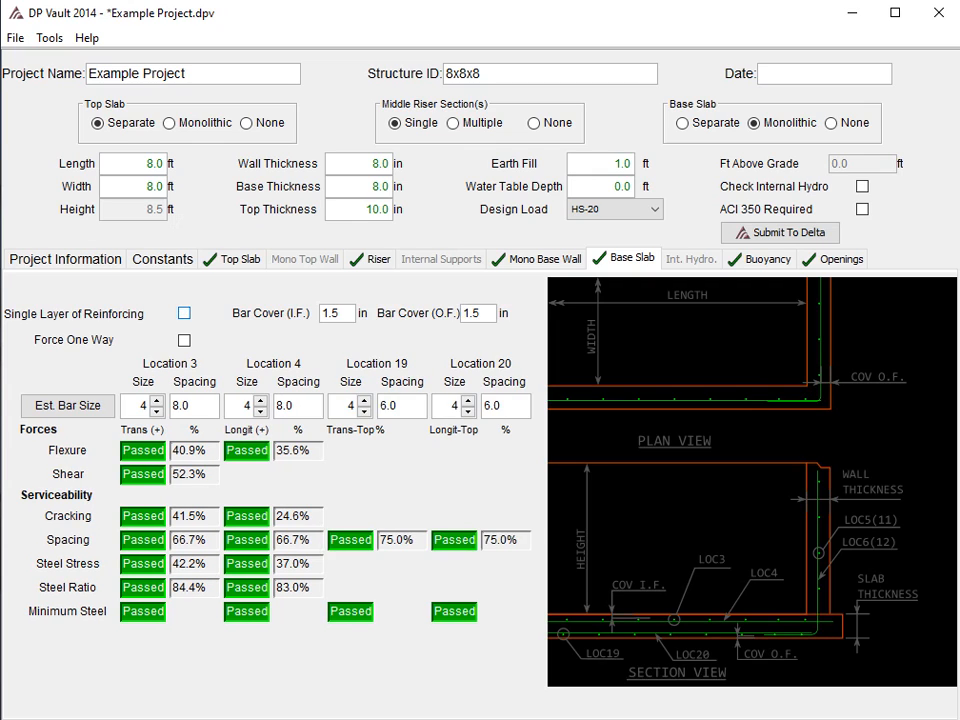
{"action": "left_click", "coordinate": [184, 313]}
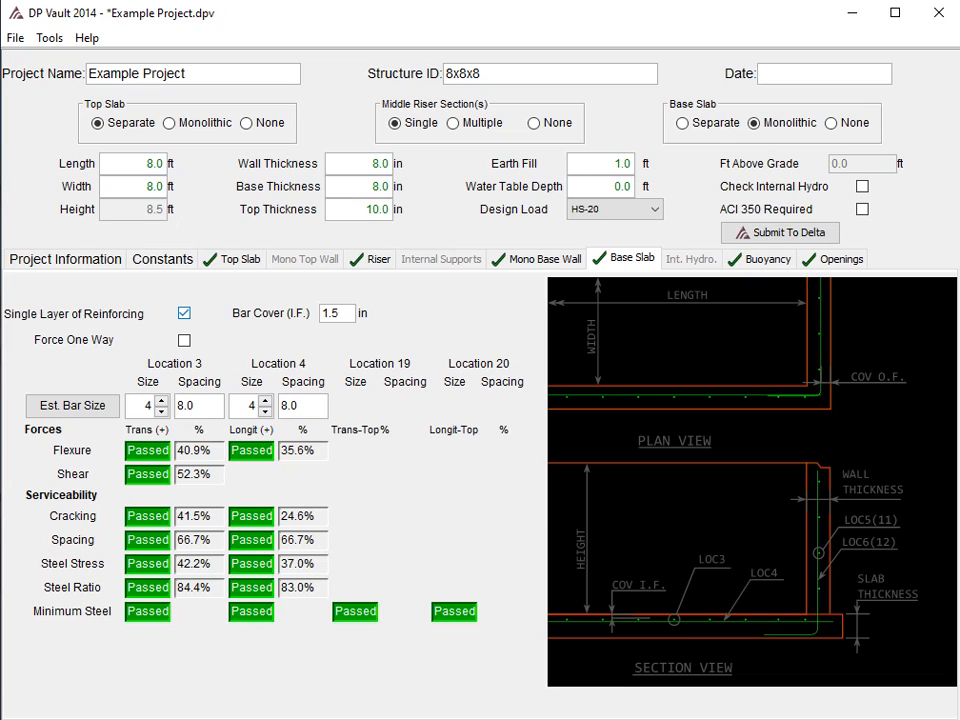
Step: Estimate the base slab's bar sizes and set the bar spacing at Locations 3 and 4 to 10
{"action": "left_click", "coordinate": [337, 314]}
{"action": "left_click", "coordinate": [73, 406]}
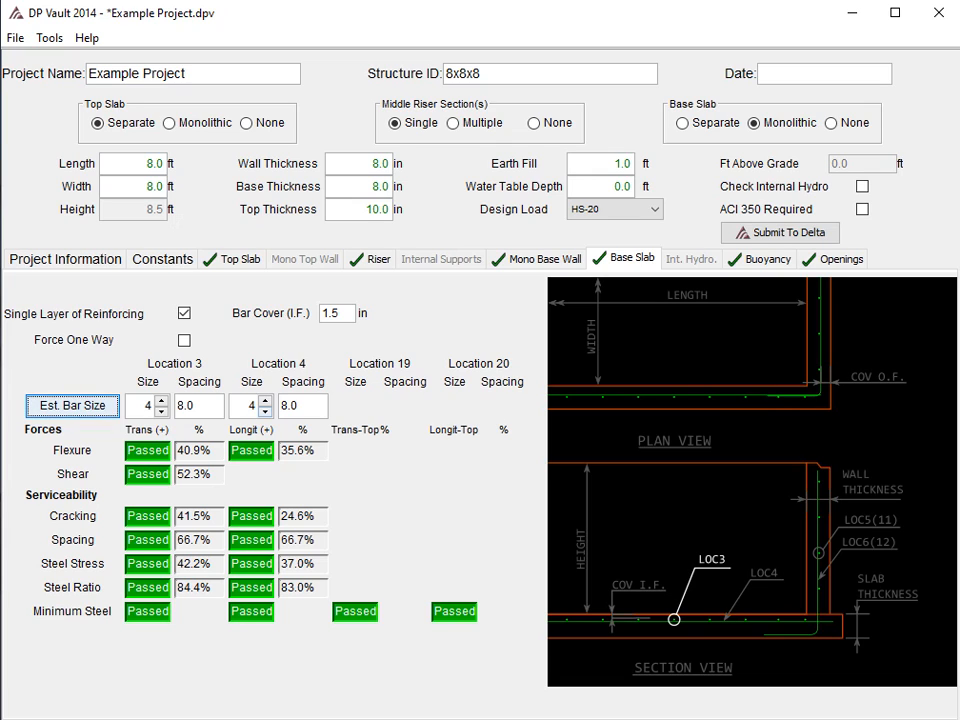
{"action": "left_click", "coordinate": [194, 406]}
{"action": "type", "text": "10"}
{"action": "key", "text": "Tab"}
{"action": "key", "text": "Tab"}
{"action": "type", "text": "10"}
{"action": "key", "text": "Tab"}
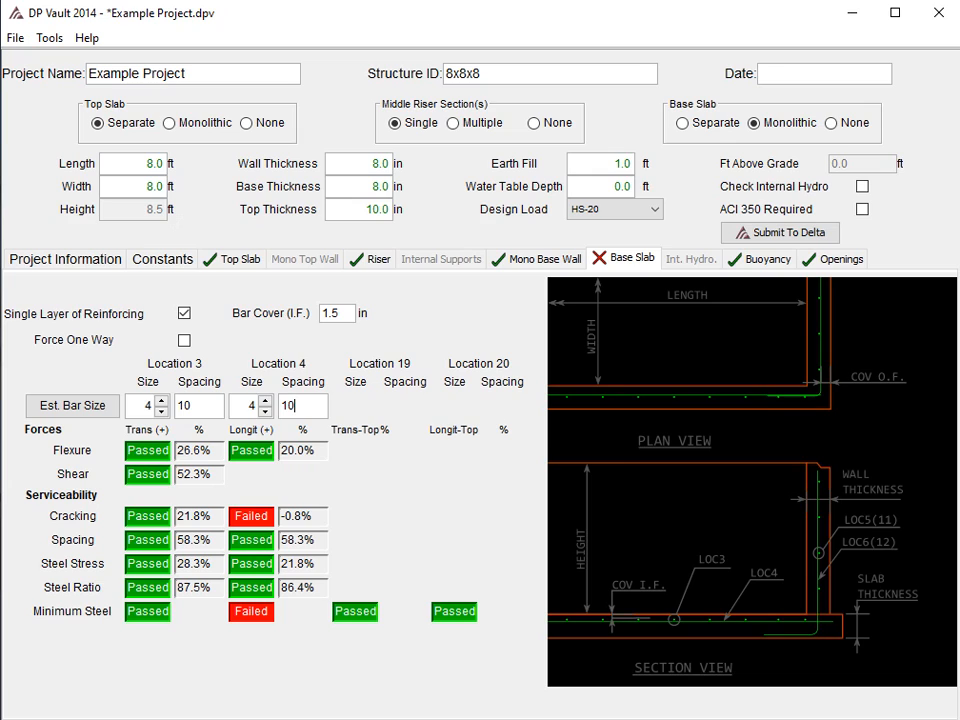
Step: Set the base slab's Location 4 bar spacing to 9
{"action": "left_click", "coordinate": [190, 406]}
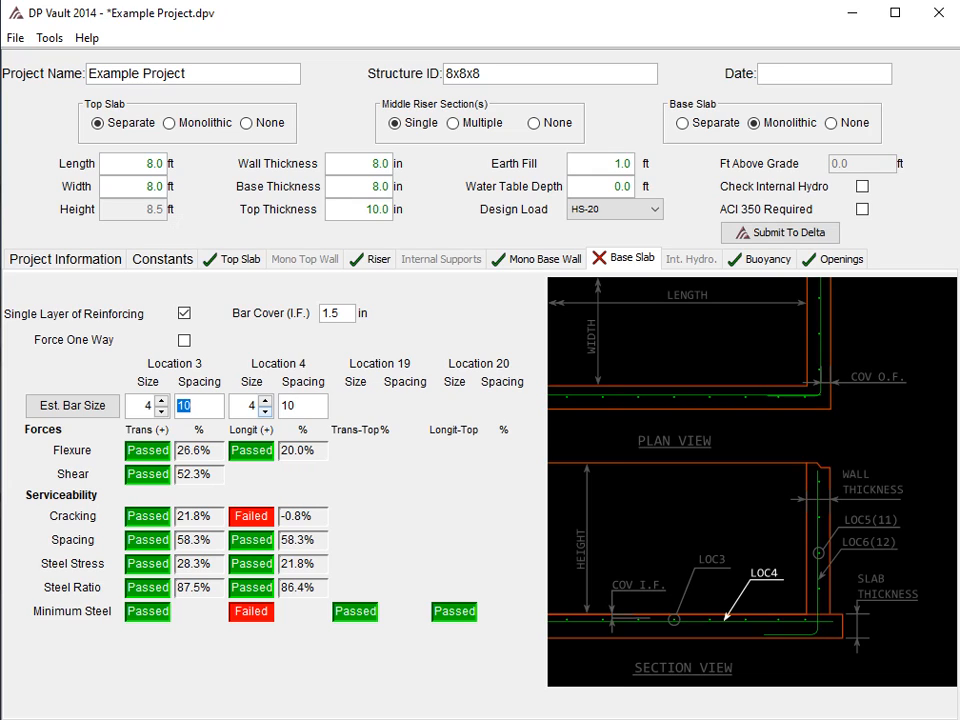
{"action": "left_click", "coordinate": [298, 406]}
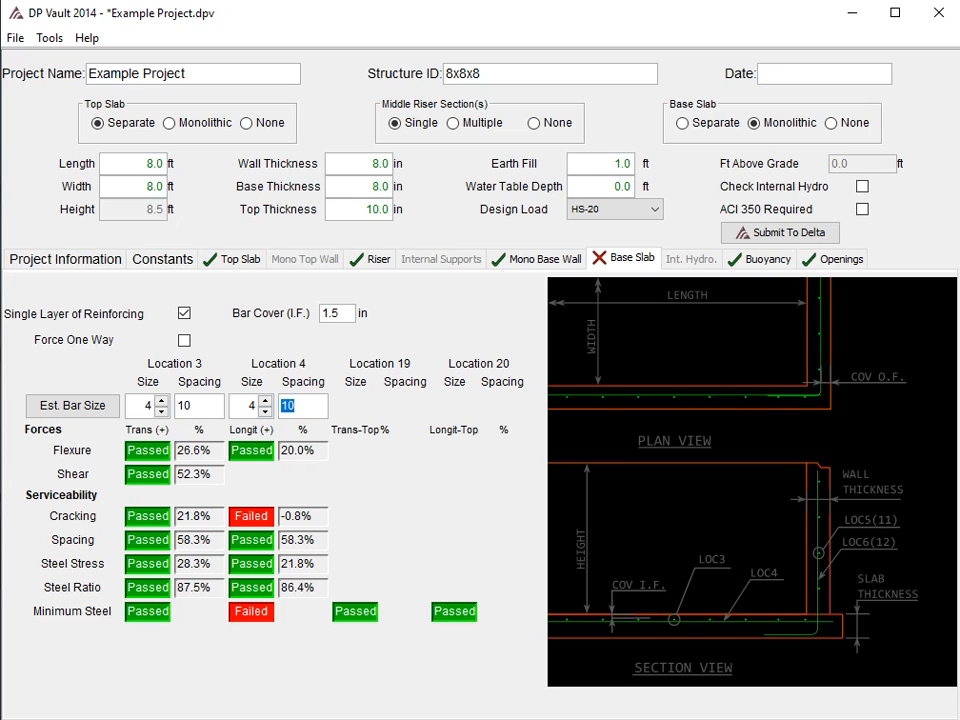
{"action": "type", "text": "9"}
{"action": "key", "text": "Tab"}
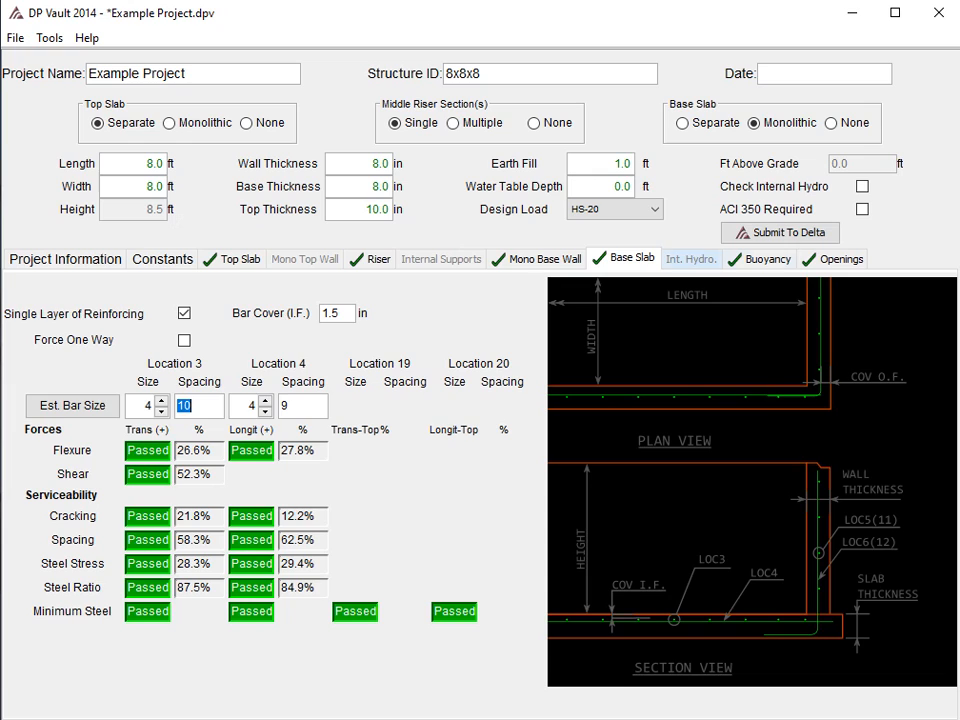
Step: Review the buoyancy dead load, base extensions and safety factor, and check the effect of including openings
{"action": "left_click", "coordinate": [767, 259]}
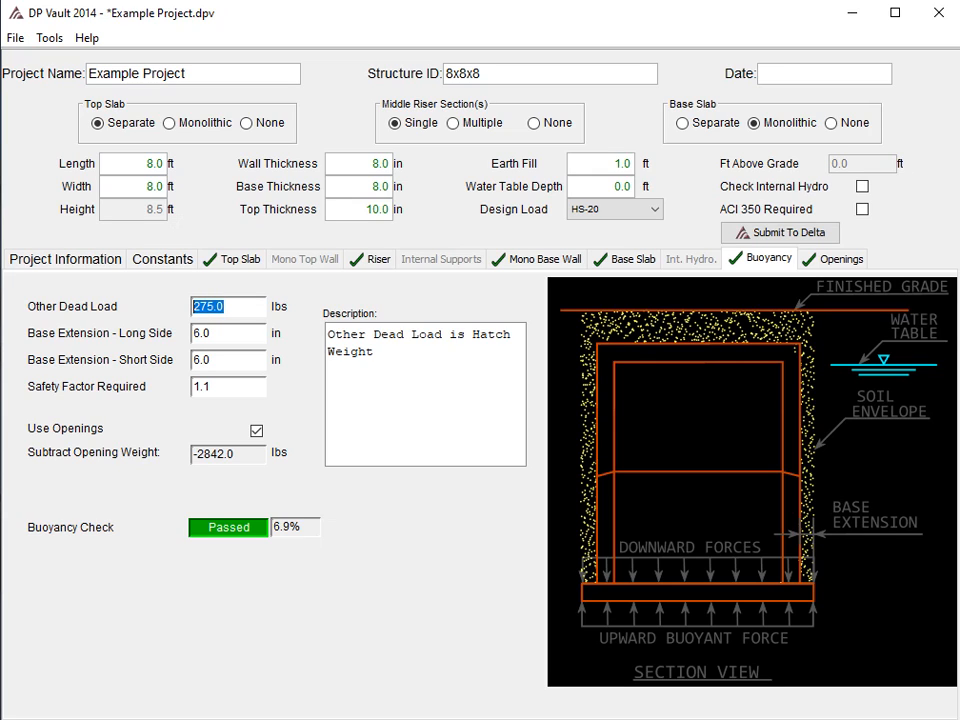
{"action": "left_click_drag", "start_coordinate": [225, 307], "coordinate": [193, 307]}
{"action": "key", "text": "Tab"}
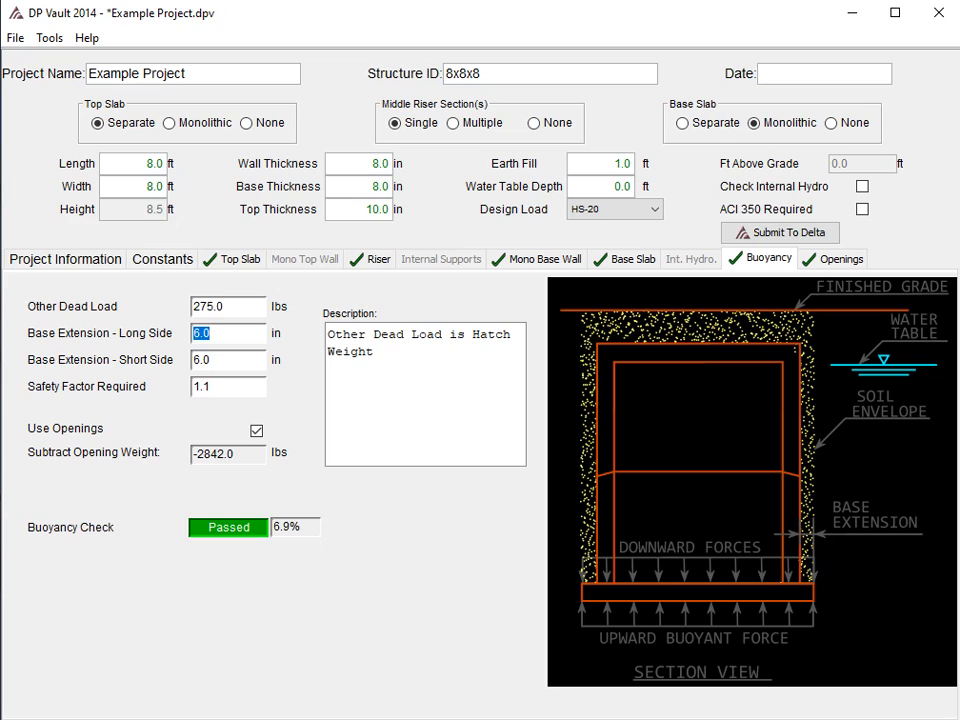
{"action": "key", "text": "Tab"}
{"action": "key", "text": "Tab"}
{"action": "left_click", "coordinate": [256, 430]}
{"action": "left_click", "coordinate": [256, 430]}
Step: Examine the wall and cover slab openings alongside the buoyancy check and water table depth, and return to the top slab's results
{"action": "left_click", "coordinate": [836, 258]}
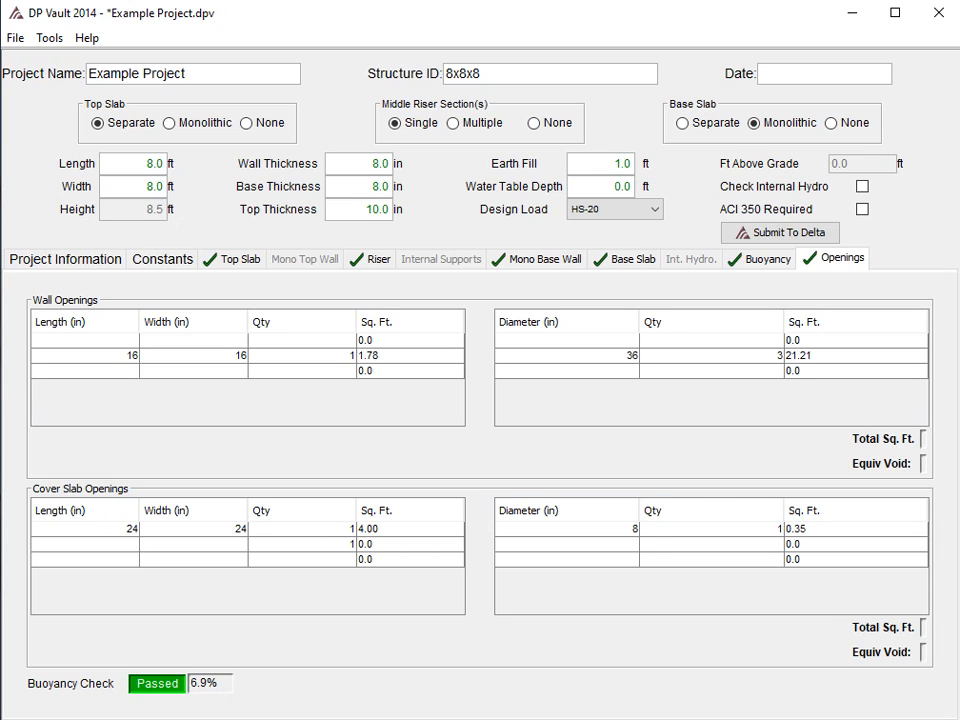
{"action": "left_click", "coordinate": [765, 258]}
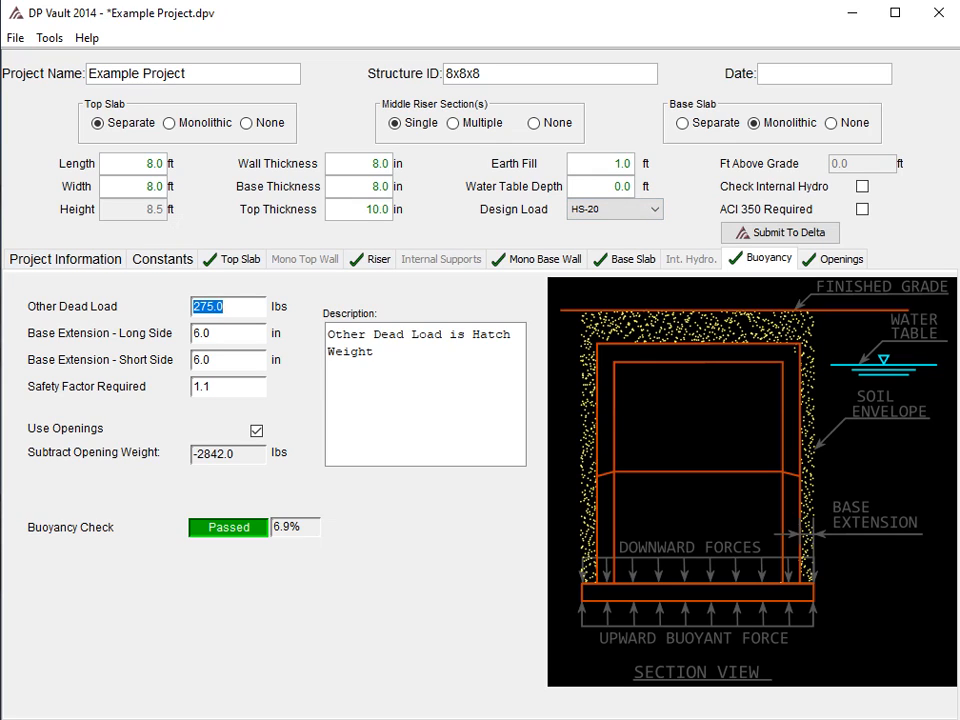
{"action": "left_click", "coordinate": [614, 187]}
{"action": "double_click", "coordinate": [614, 187]}
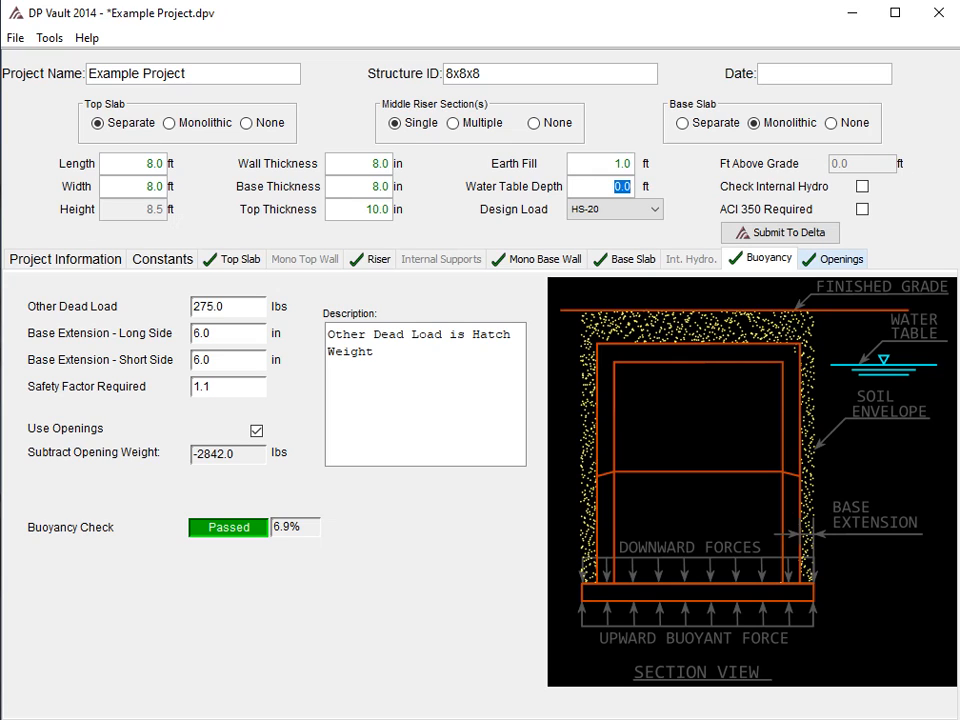
{"action": "left_click", "coordinate": [836, 258]}
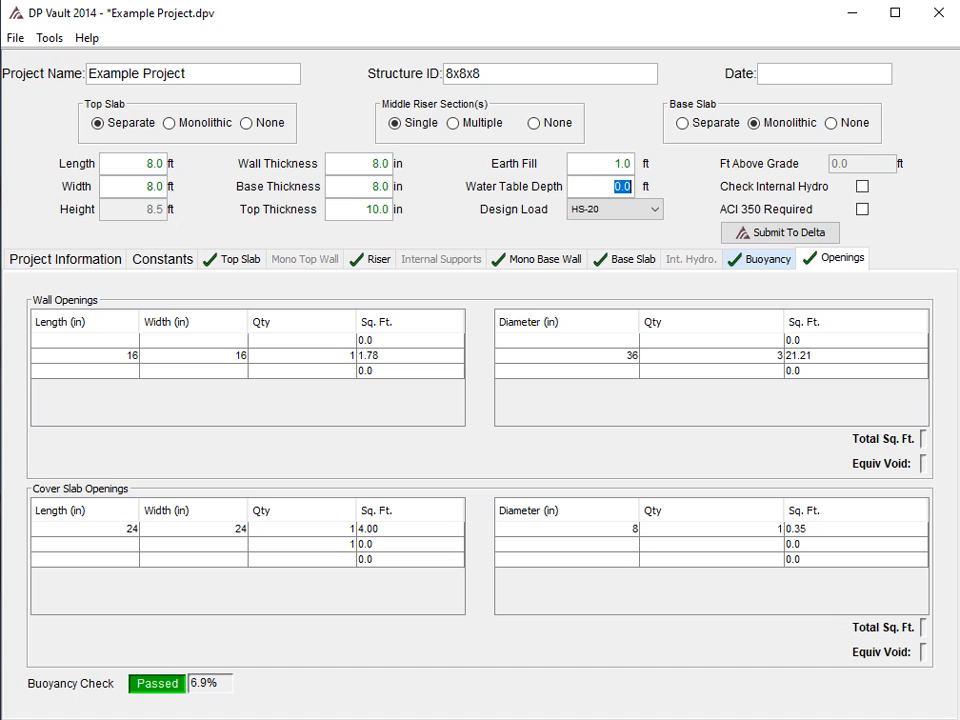
{"action": "left_click", "coordinate": [768, 258]}
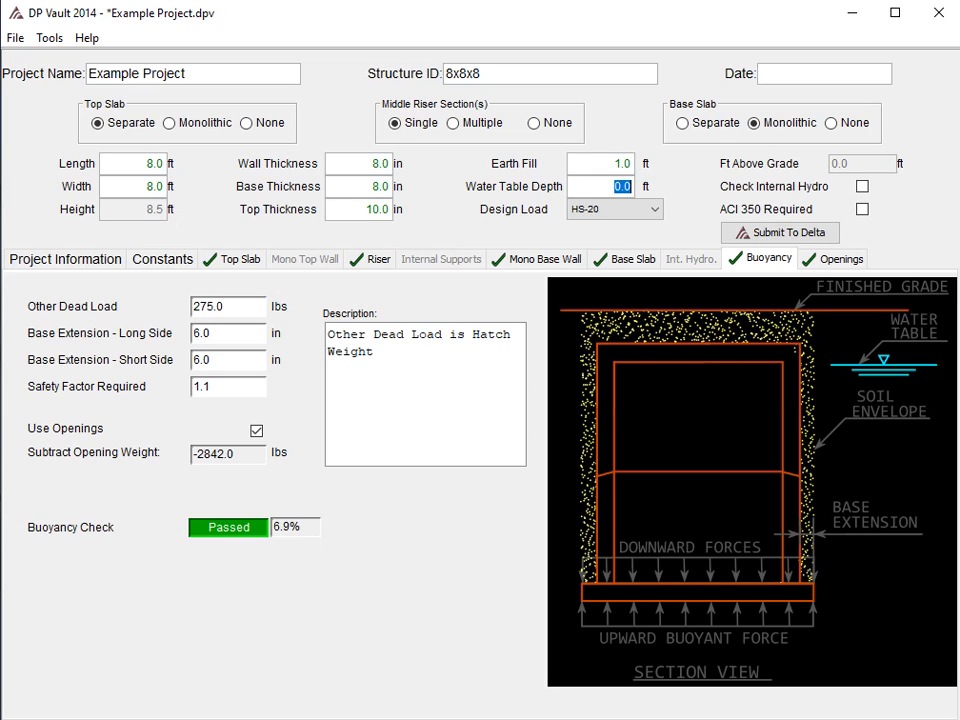
{"action": "left_click", "coordinate": [233, 258]}
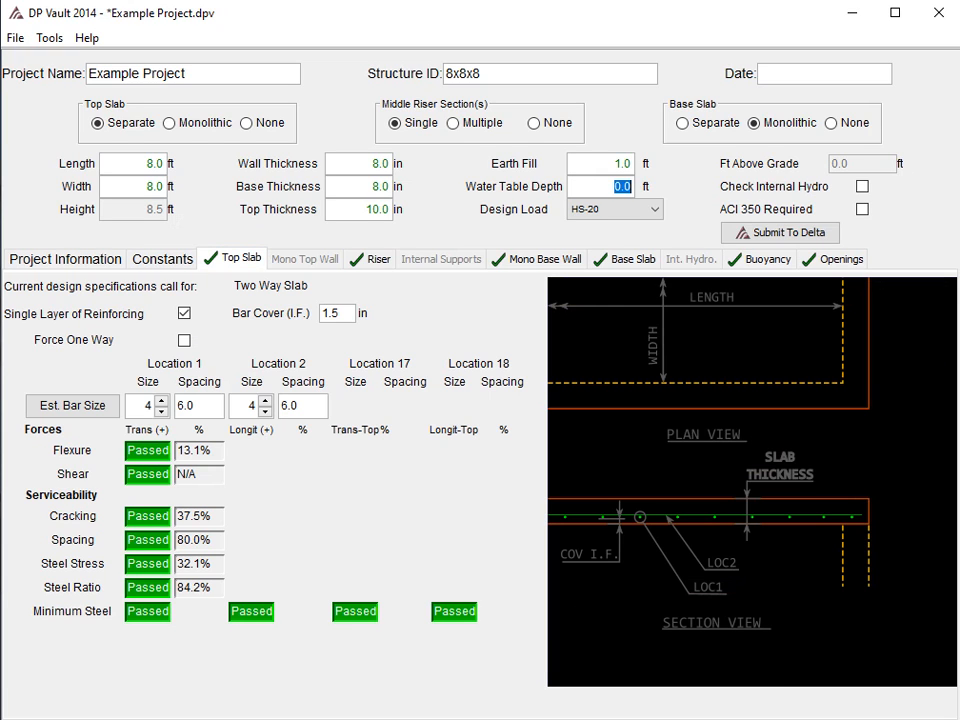